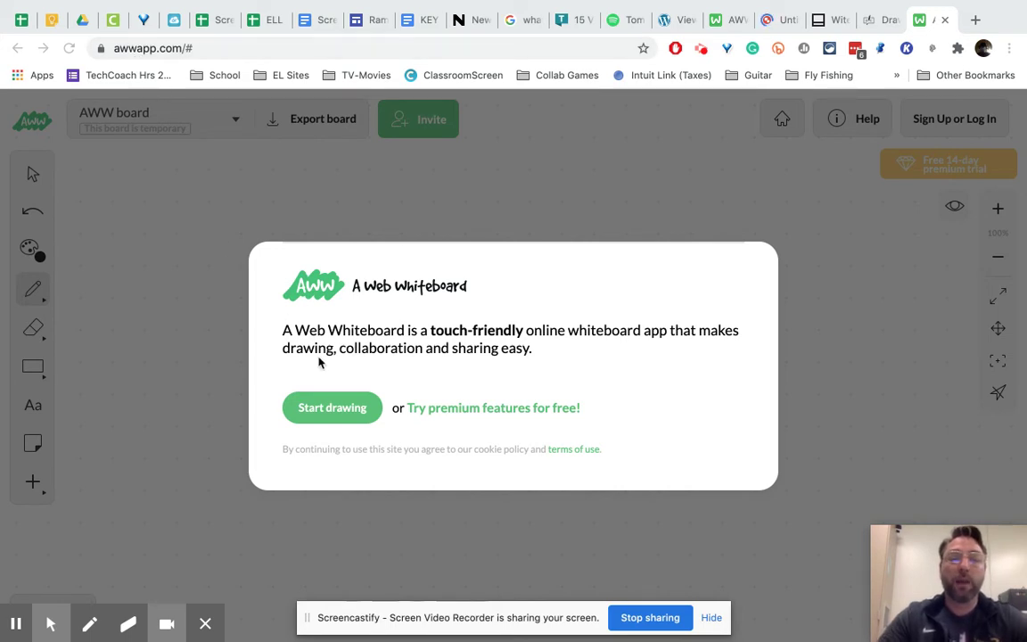
- Bring the AWW App browser window into focus on its welcome dialog
click(332, 416)
- Dismiss the welcome message and draw a red freehand squiggle on the board
click(332, 410)
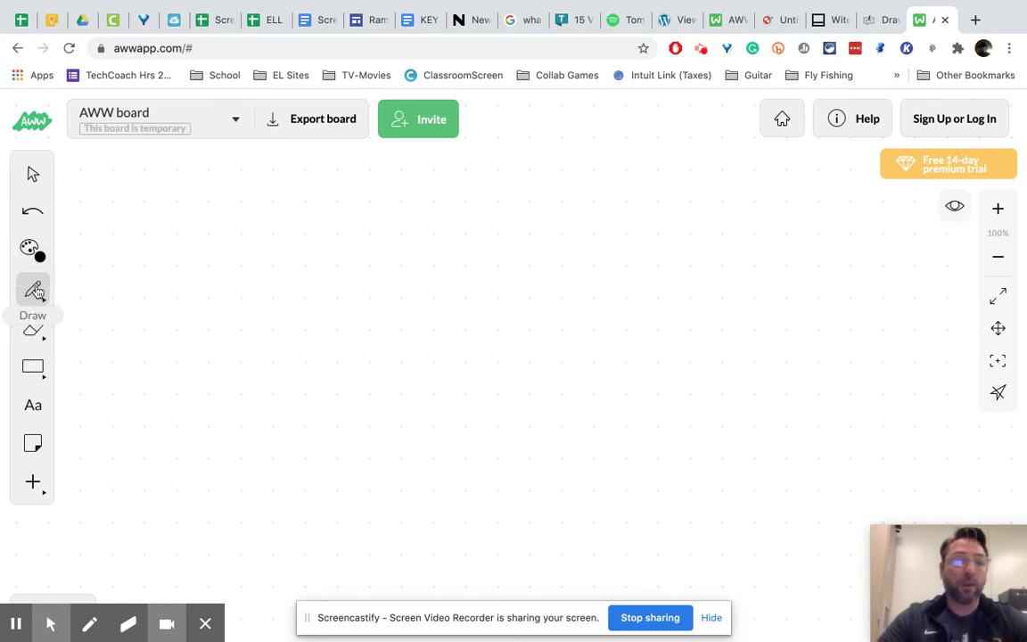
mouse_move(32, 250)
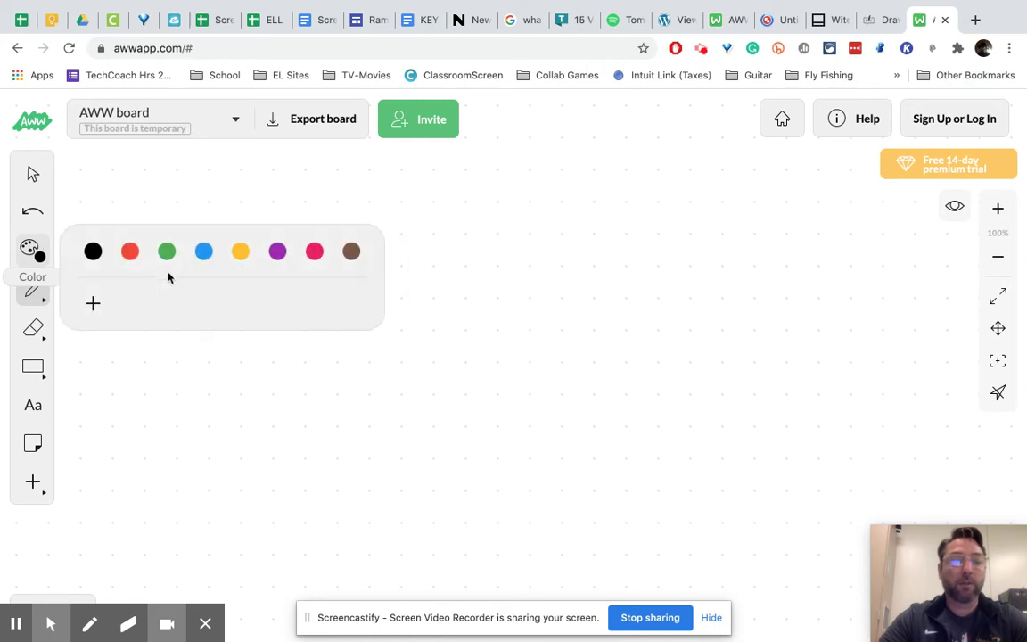
click(130, 253)
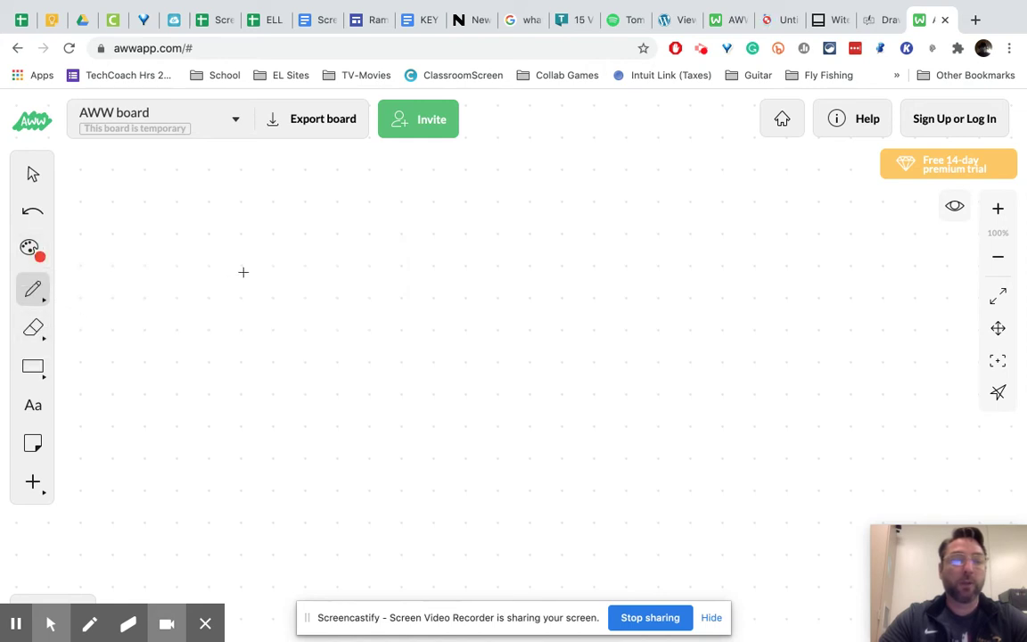
drag(242, 272, 230, 288)
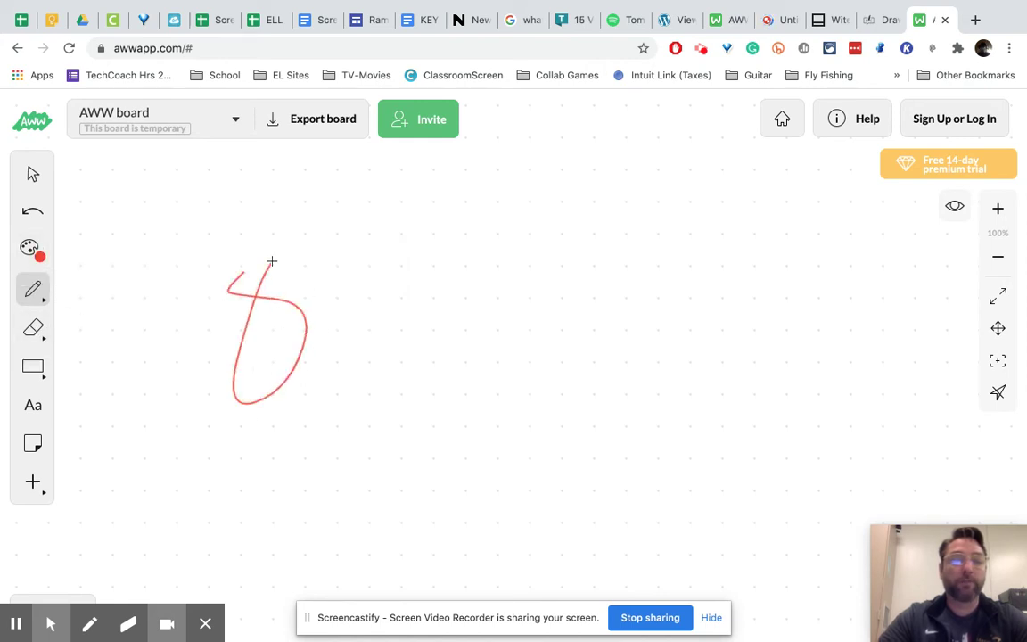
- Draw a thin red ellipse overlapping the left side of the squiggle
click(33, 372)
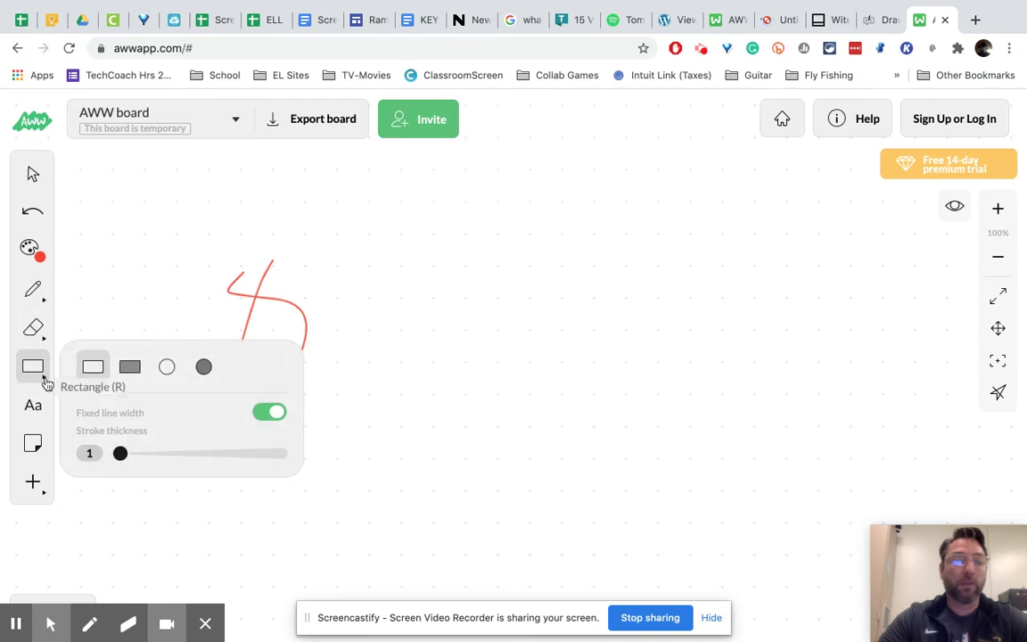
click(167, 366)
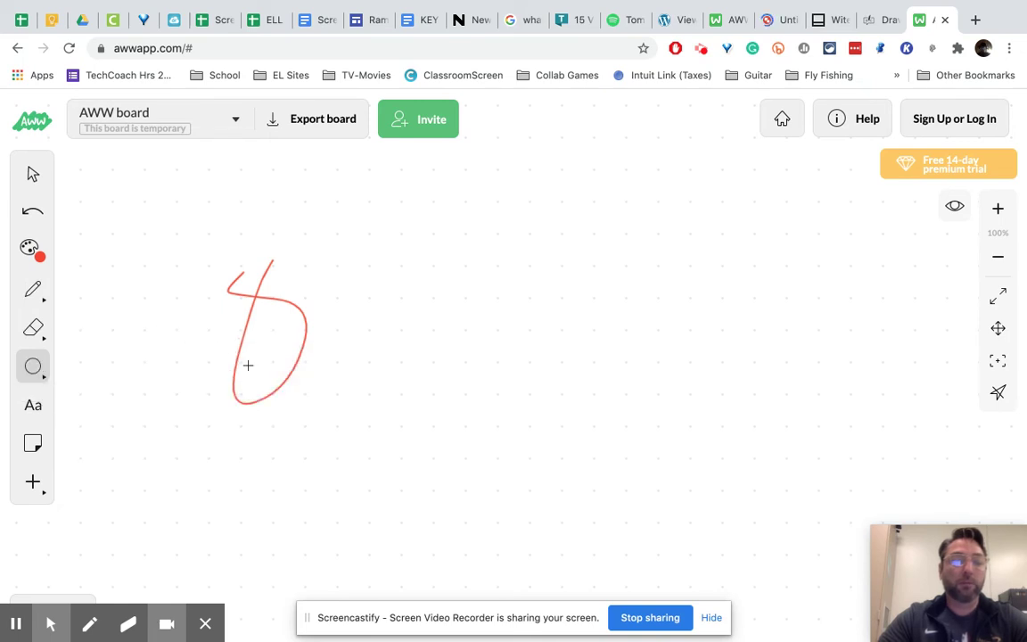
drag(248, 366, 119, 317)
- Add the text 'I can type' to the right of the drawing
click(33, 404)
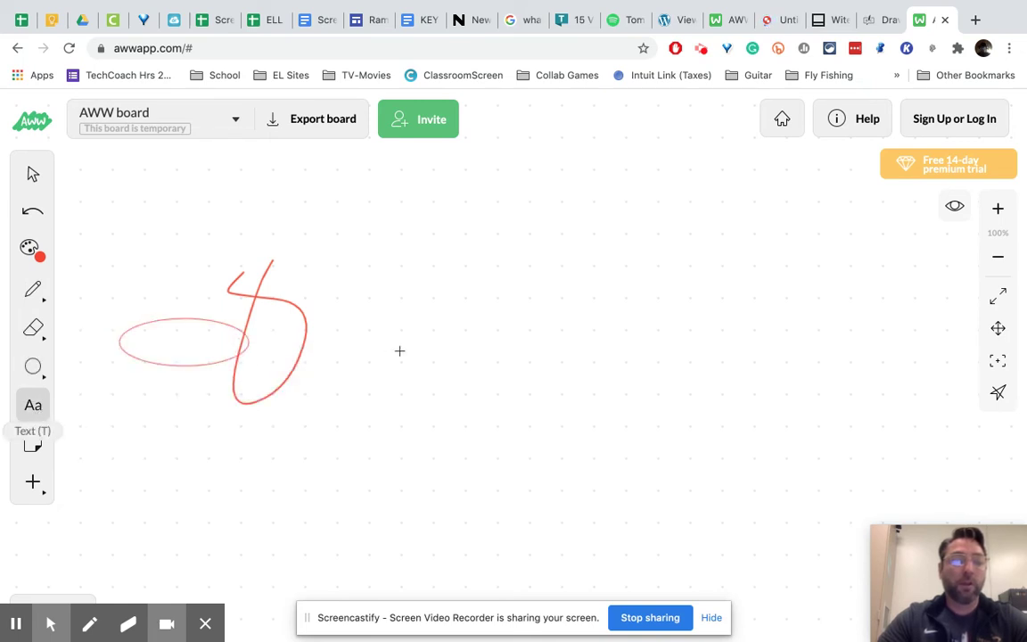
click(400, 353)
text(I can type)
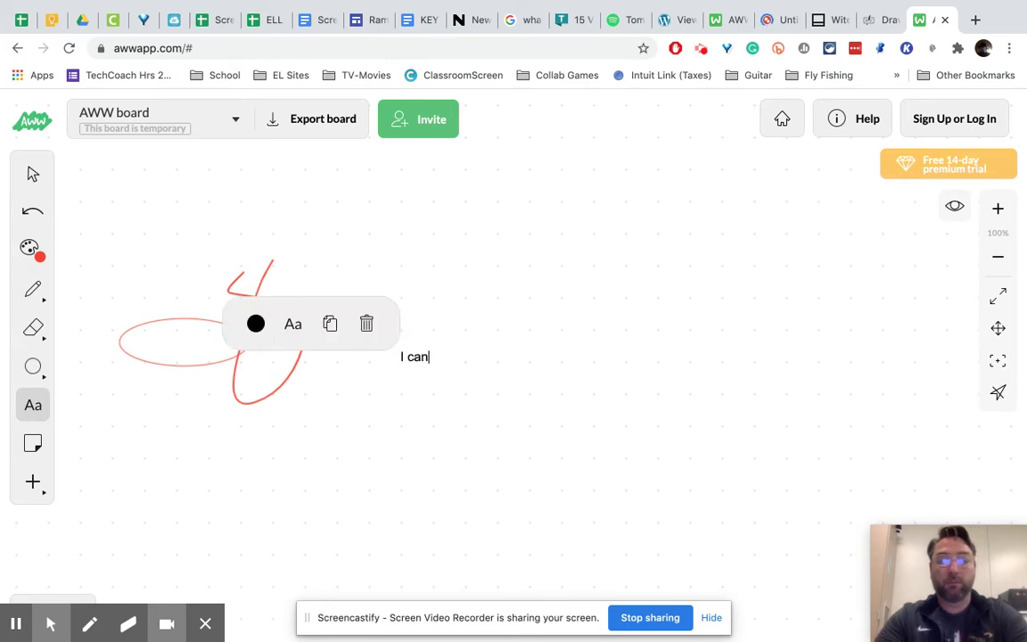
- Add a sticky note reading 'Here is a post-it' below the text and shrink it
click(33, 443)
click(429, 404)
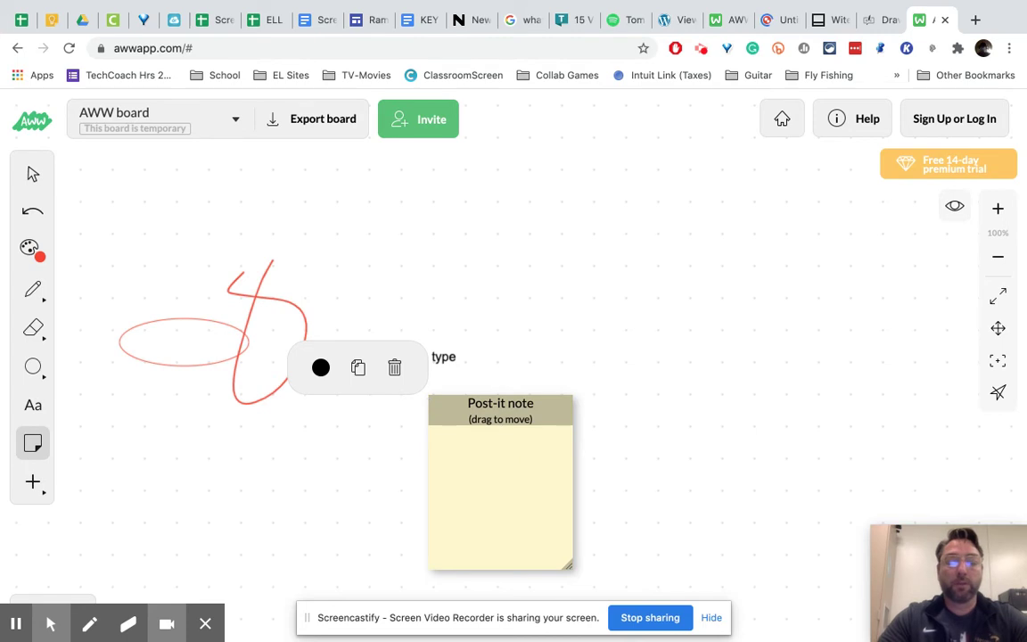
text(Here)
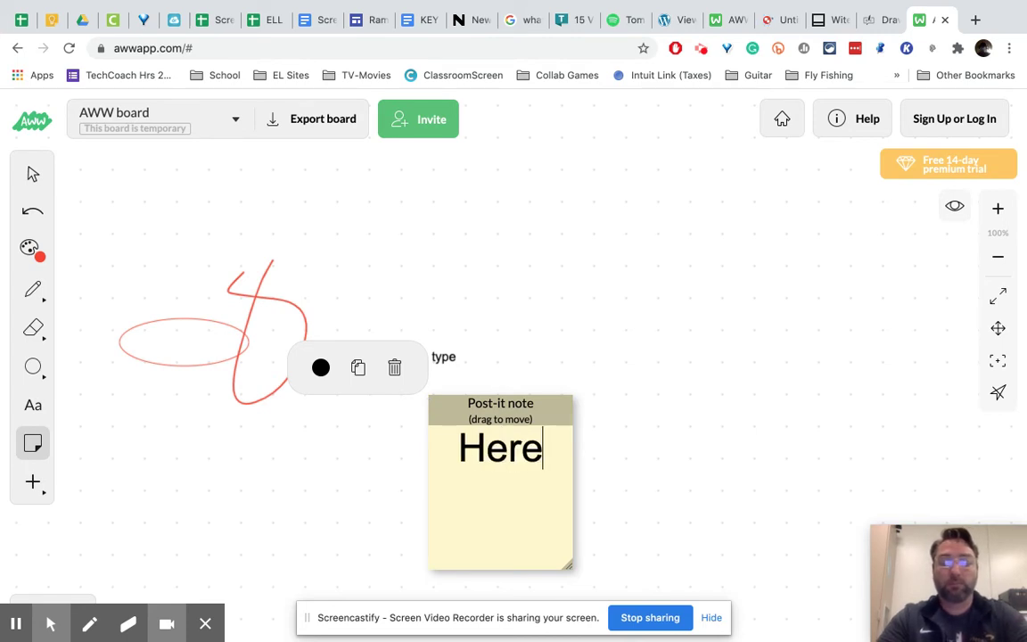
text( is a post-it)
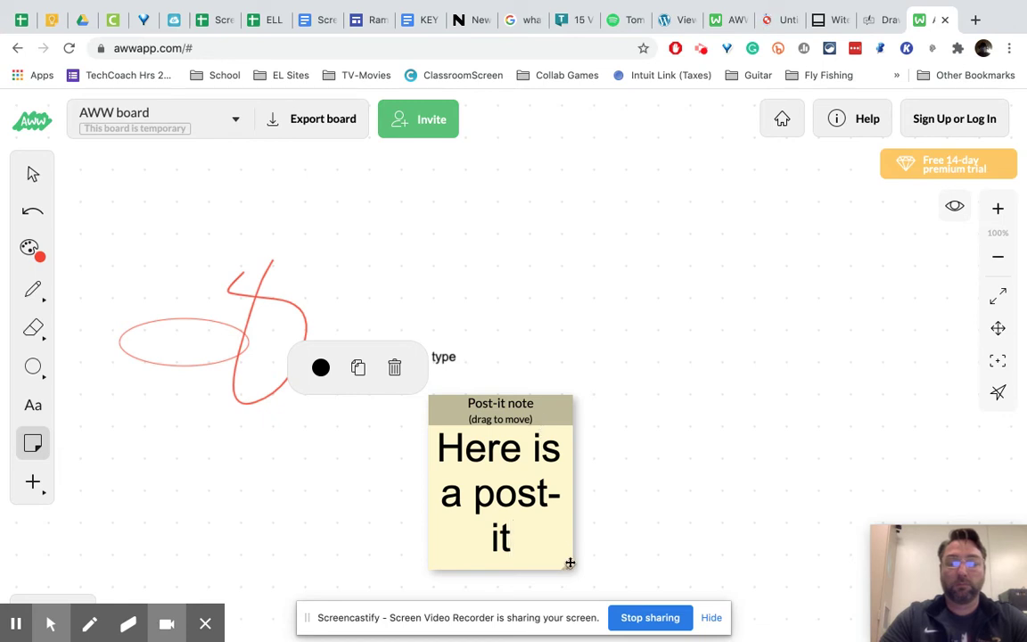
drag(568, 559, 487, 465)
click(542, 452)
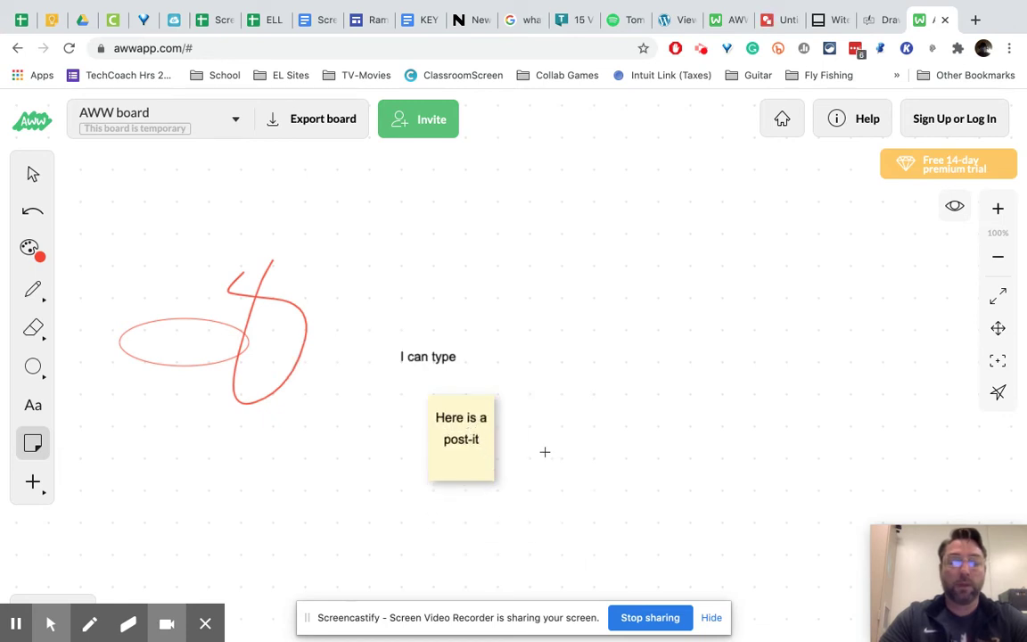
mouse_move(33, 491)
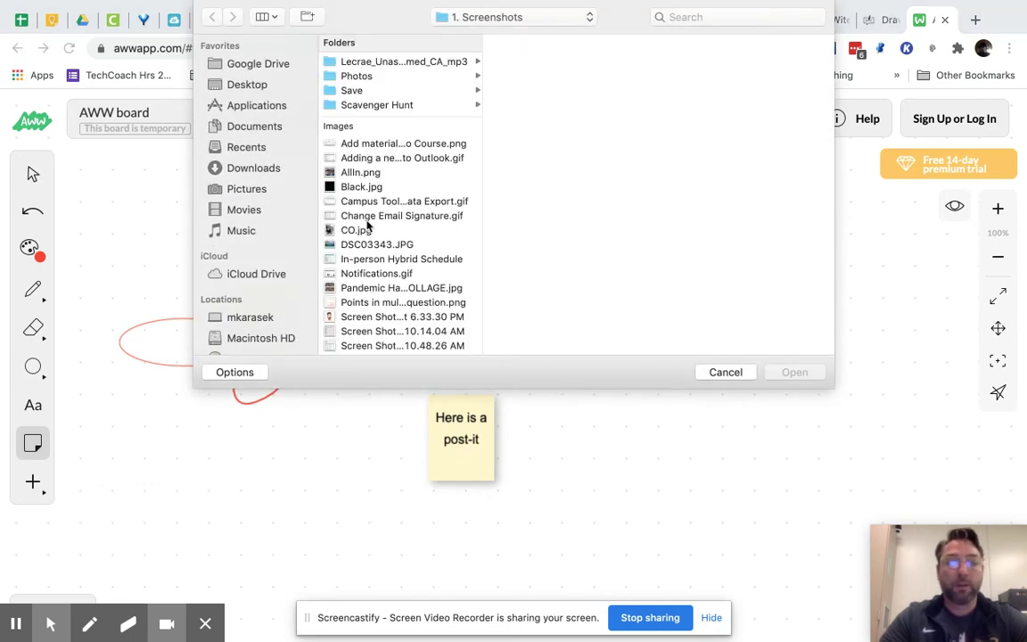
- Upload CO.jpg and place the photo above and right of 'I can type'
click(361, 231)
click(772, 373)
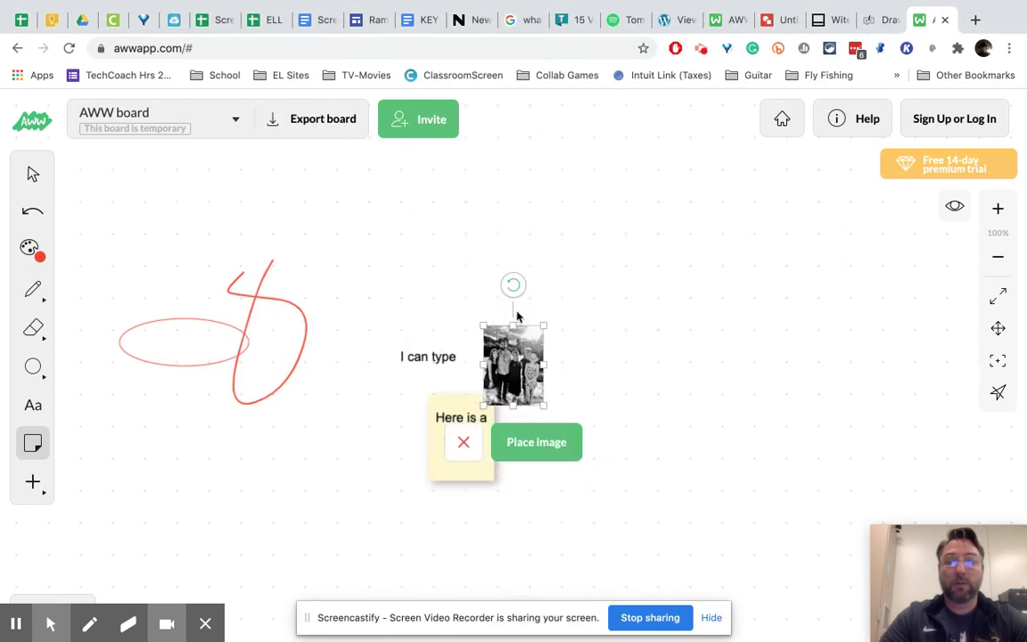
drag(516, 358, 589, 314)
click(615, 370)
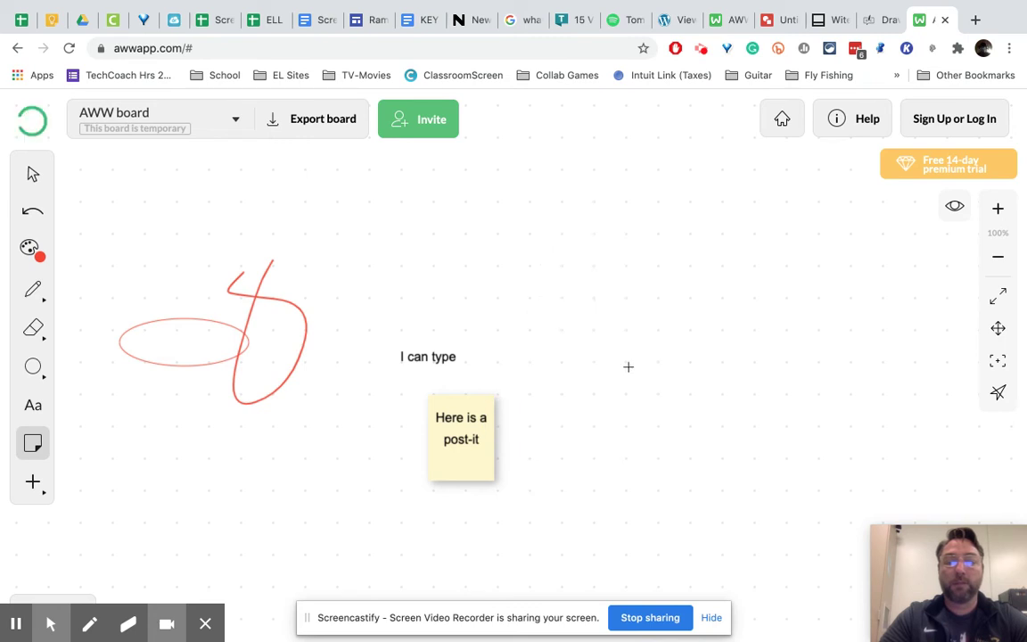
click(592, 292)
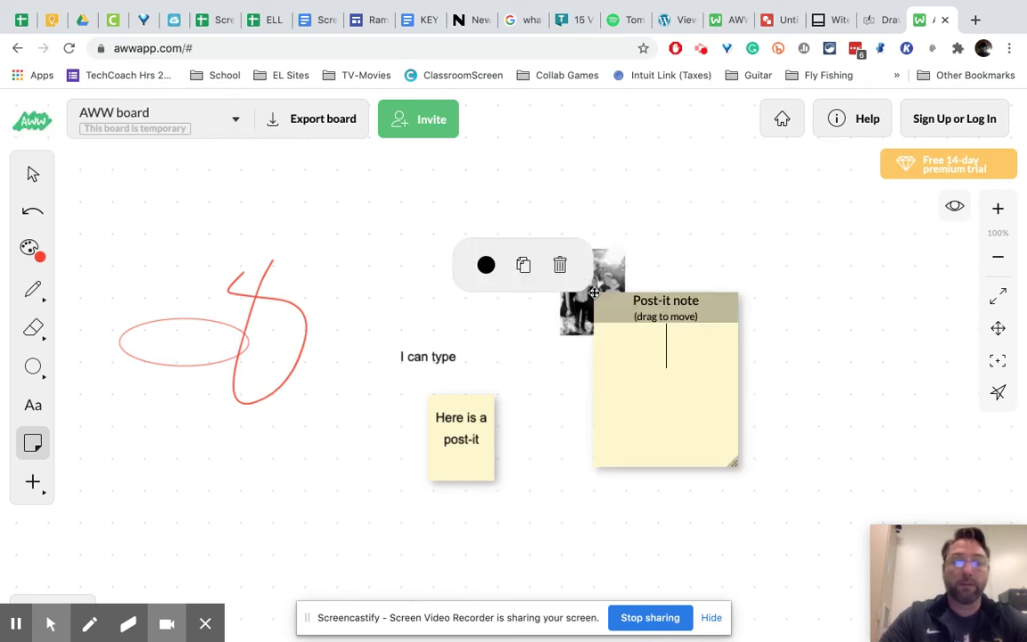
- Delete the stray empty sticky note from the board
key(Escape)
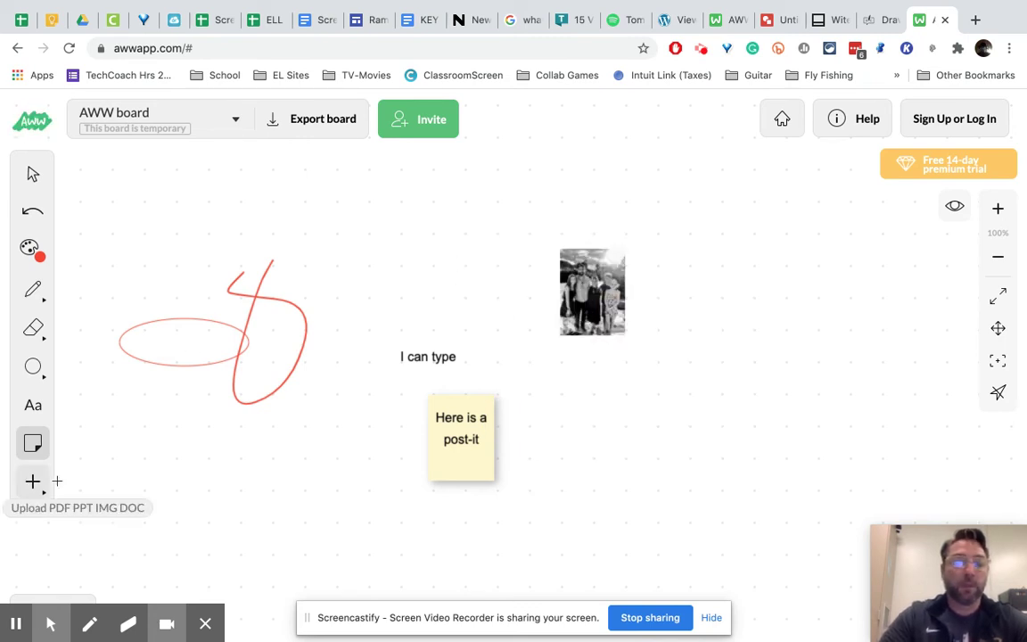
click(55, 479)
click(159, 455)
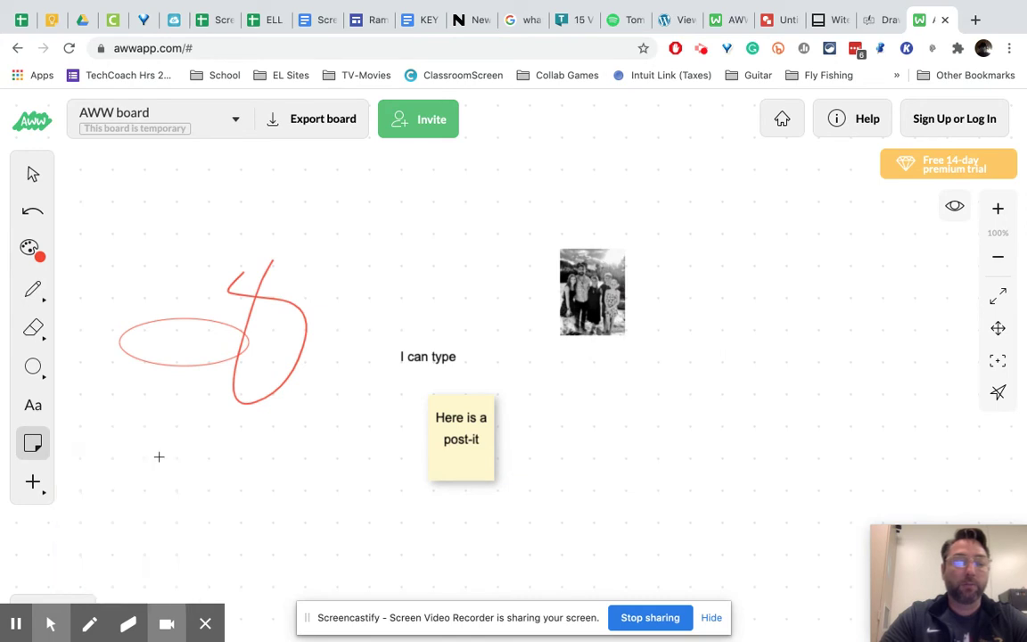
click(33, 481)
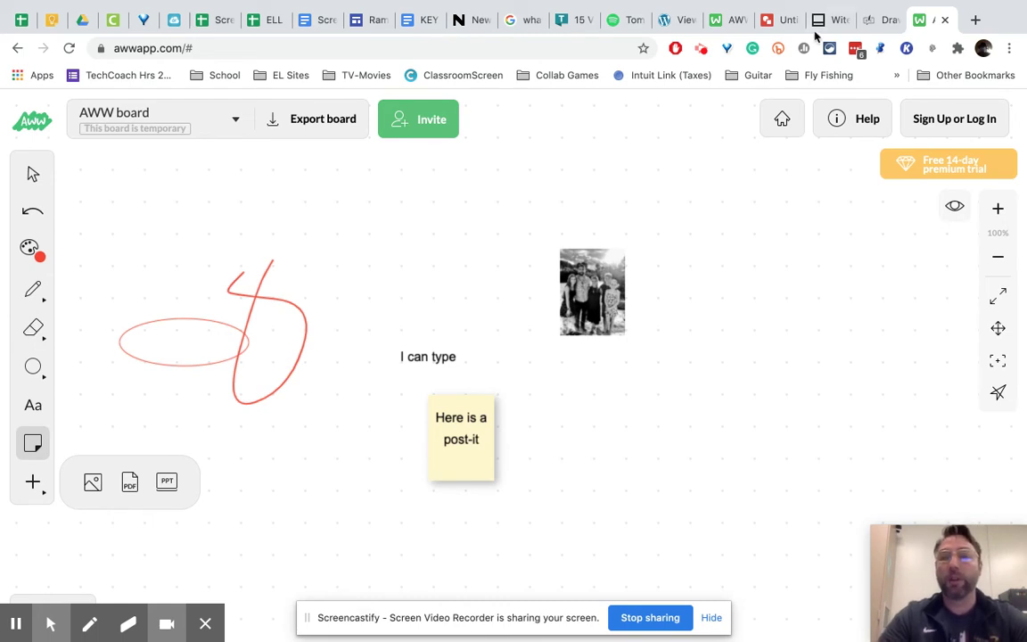
- On the Witeboard board, draw a green freehand squiggle
click(848, 23)
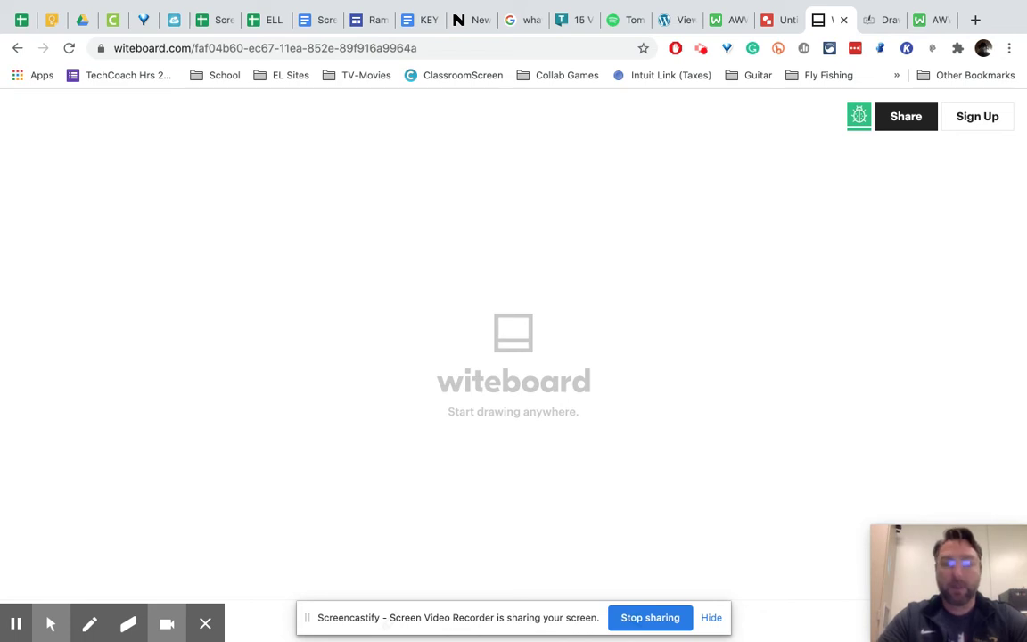
drag(480, 421, 559, 393)
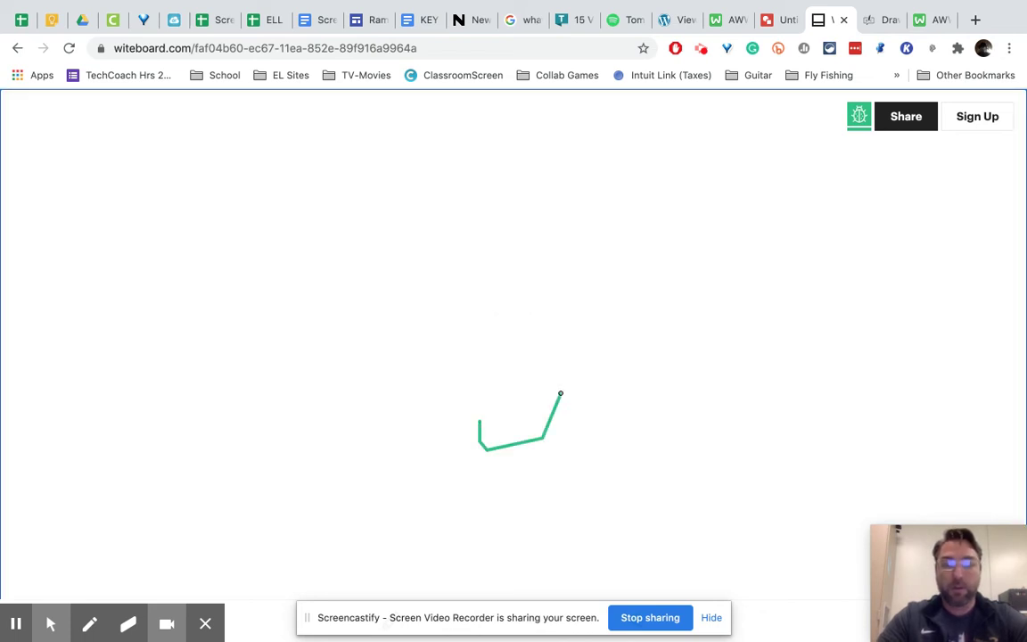
mouse_move(312, 615)
mouse_down()
mouse_move(594, 413)
mouse_move(666, 385)
mouse_up()
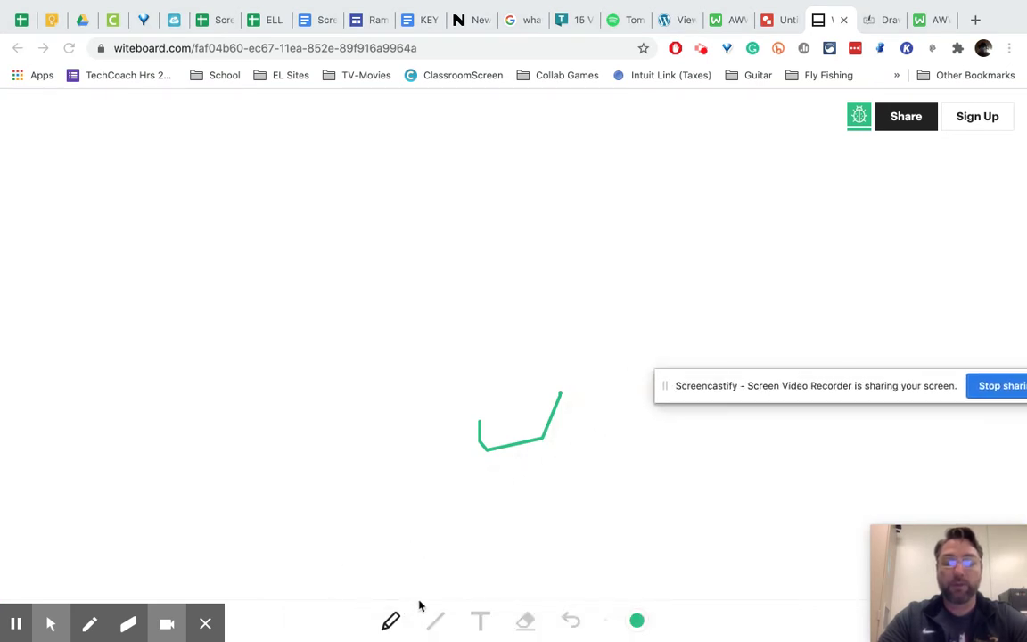
- Draw two straight green lines, one below the other, left of the squiggle
click(435, 620)
drag(266, 398, 340, 419)
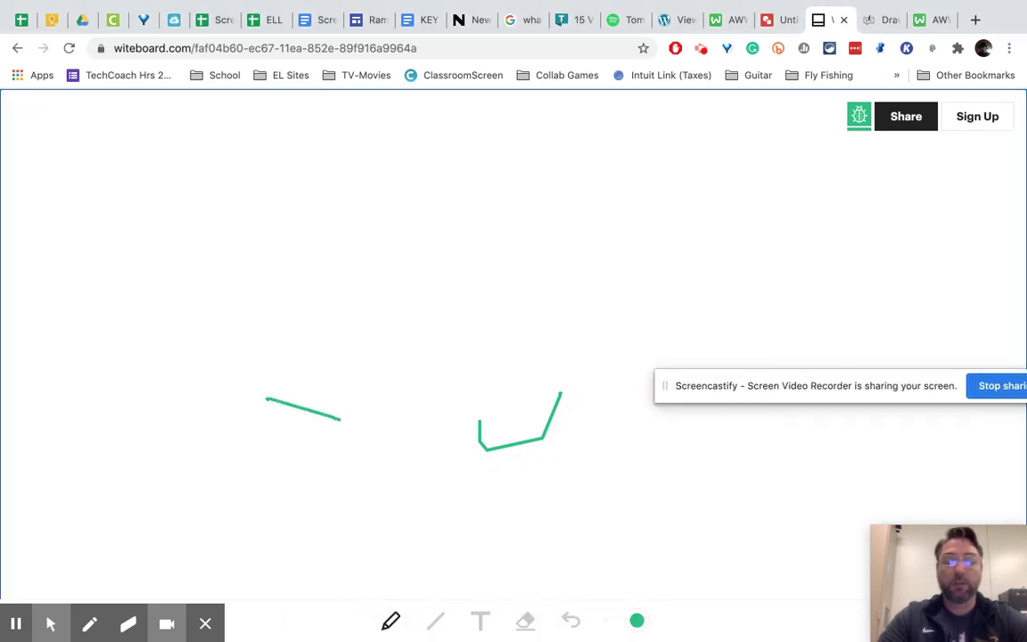
click(434, 621)
drag(279, 457, 395, 458)
- Type the green word 'Text' above the lines
click(479, 619)
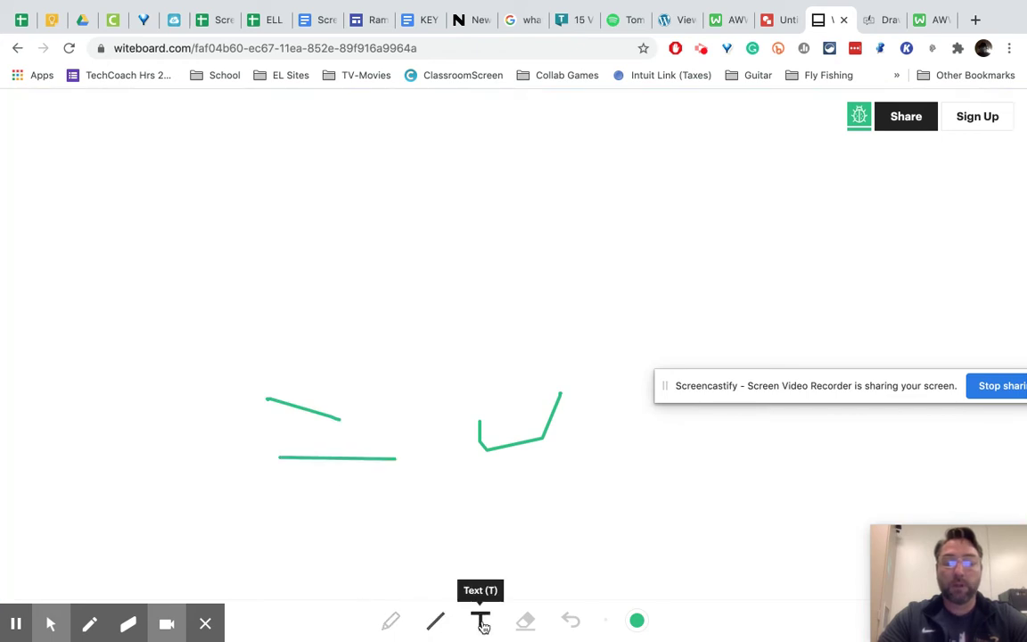
click(343, 296)
text(Test)
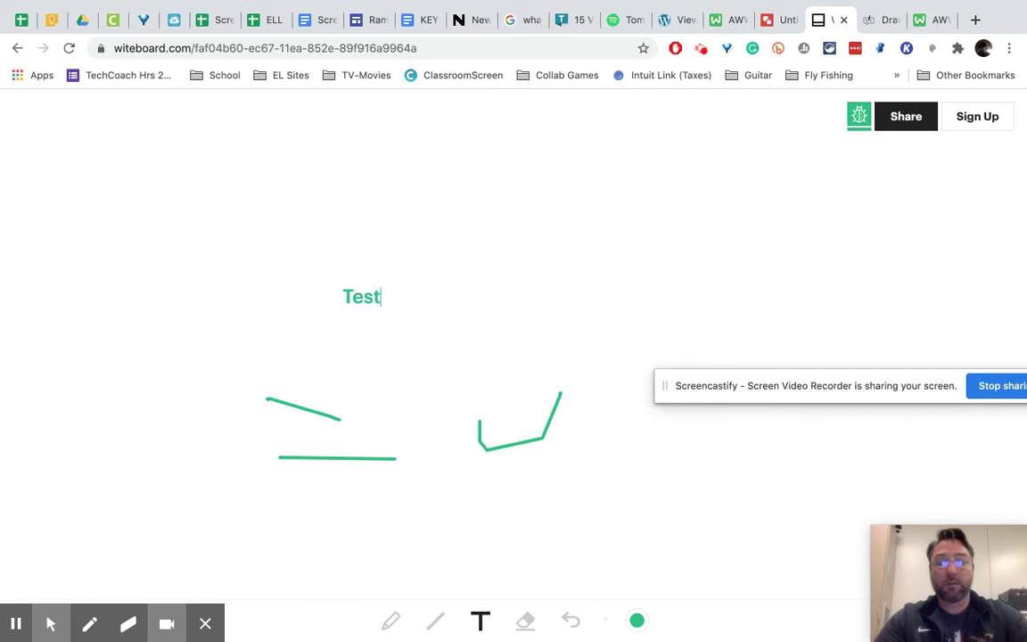
key(BackSpace)
key(BackSpace)
text(xt)
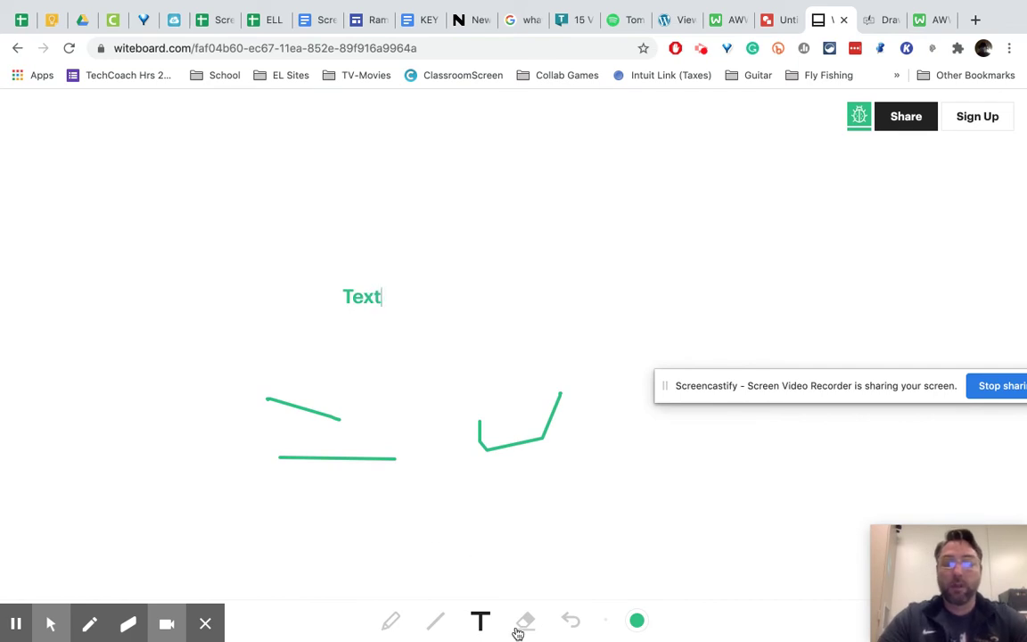
mouse_move(590, 610)
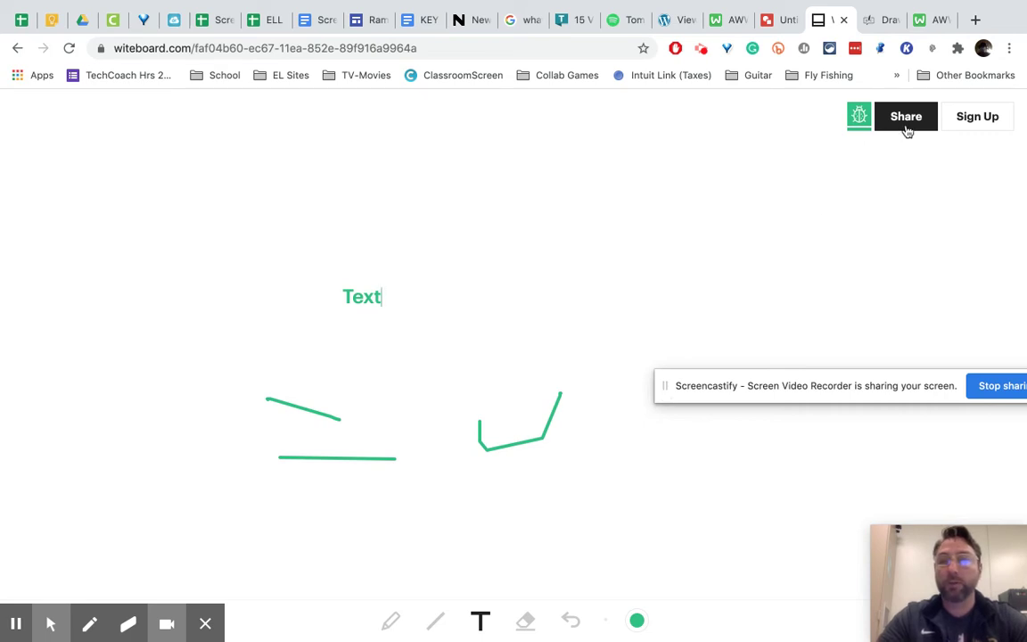
- Start a new Draw.Chat board, add a pencil dot, then move to Google Drawings
click(878, 20)
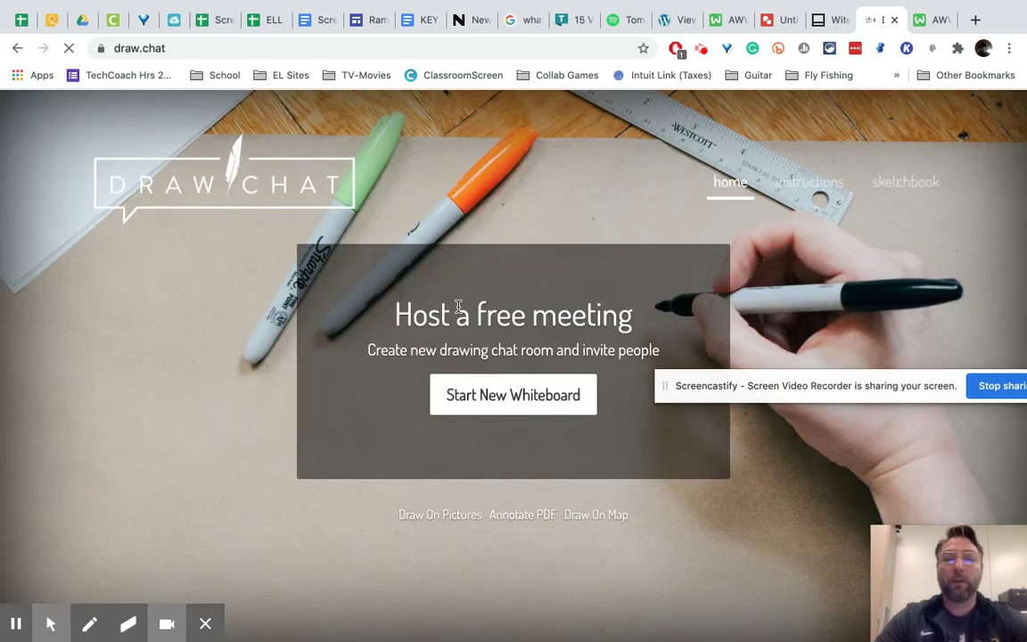
click(514, 407)
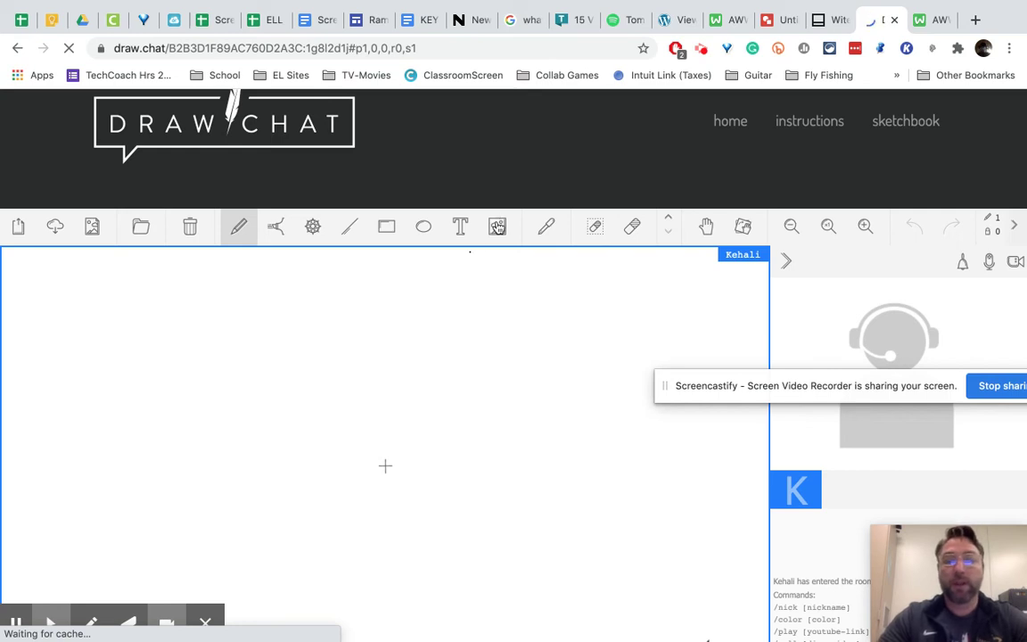
click(234, 234)
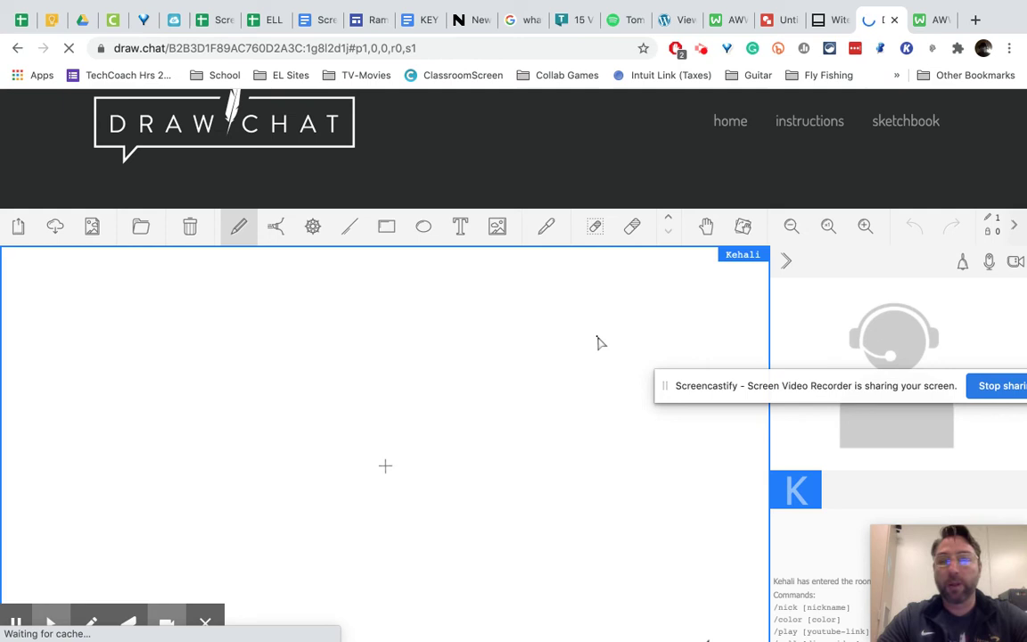
click(623, 311)
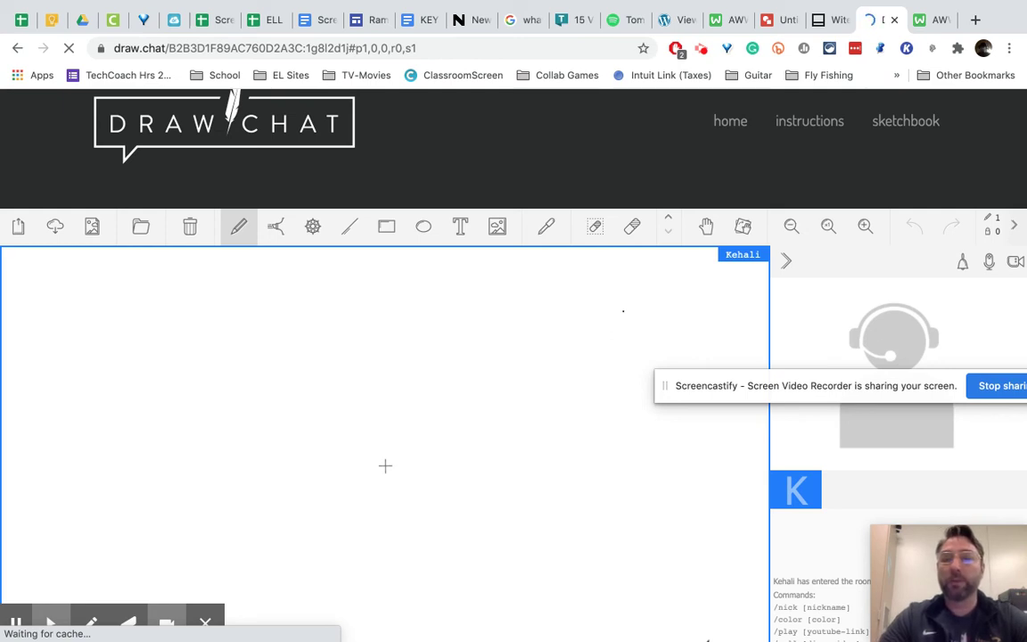
click(774, 29)
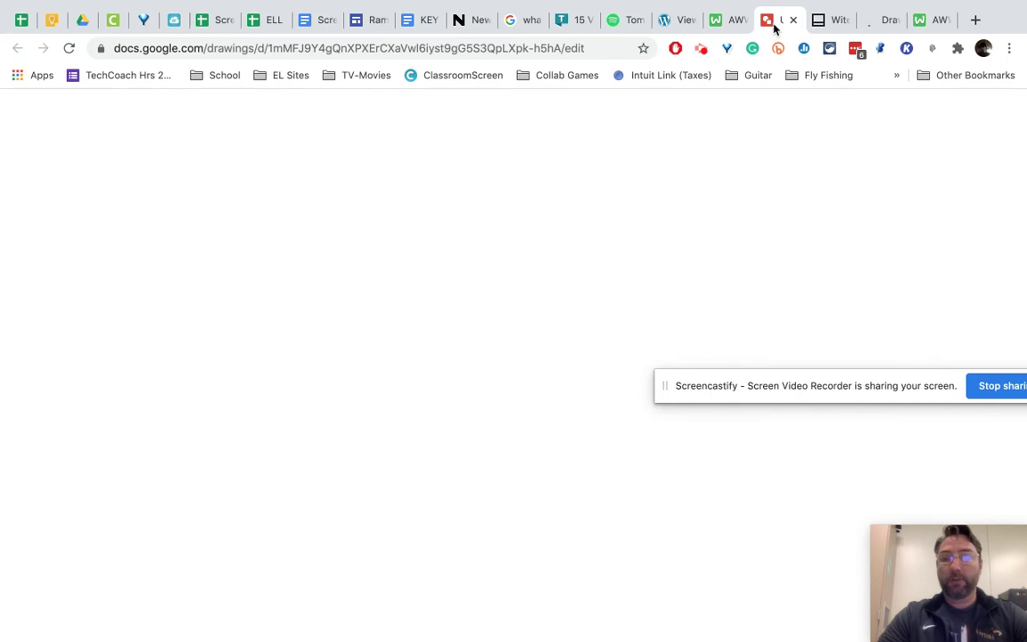
- Draw a rectangle covering nearly the whole Google Drawings canvas
drag(692, 390, 312, 615)
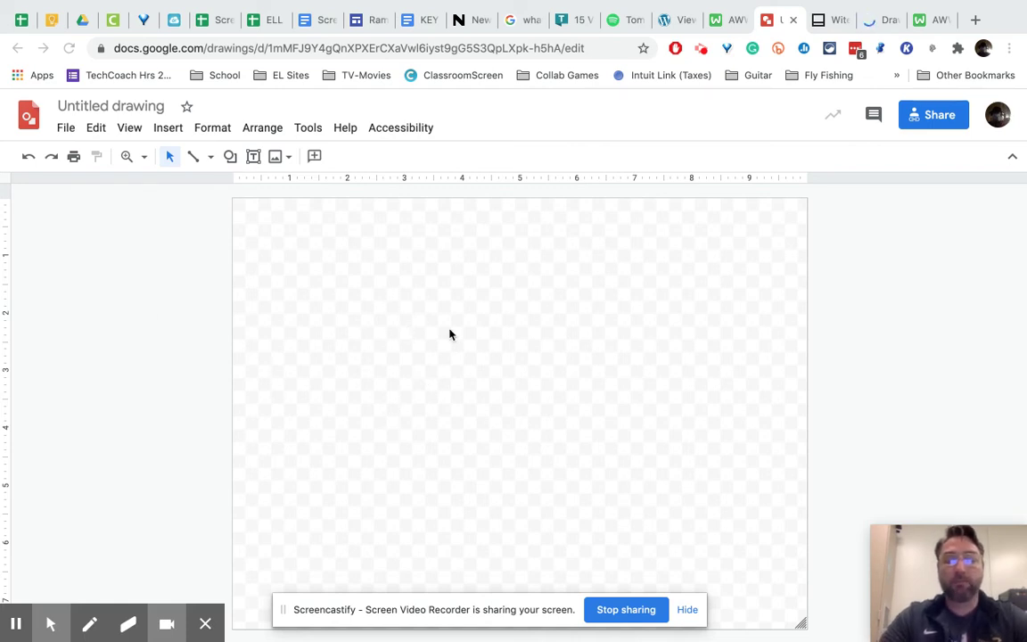
click(230, 158)
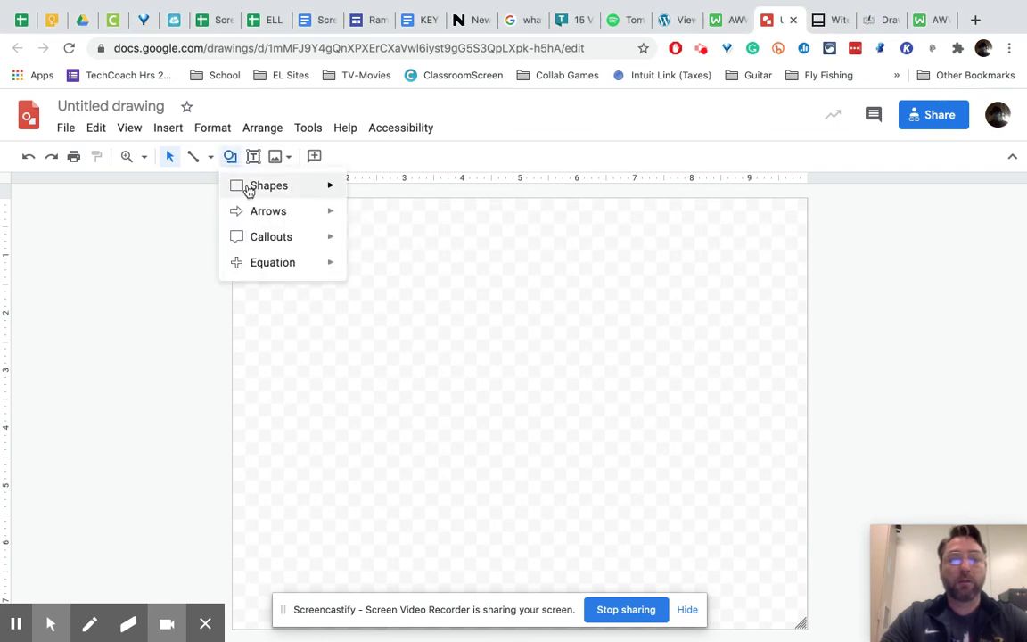
key(Escape)
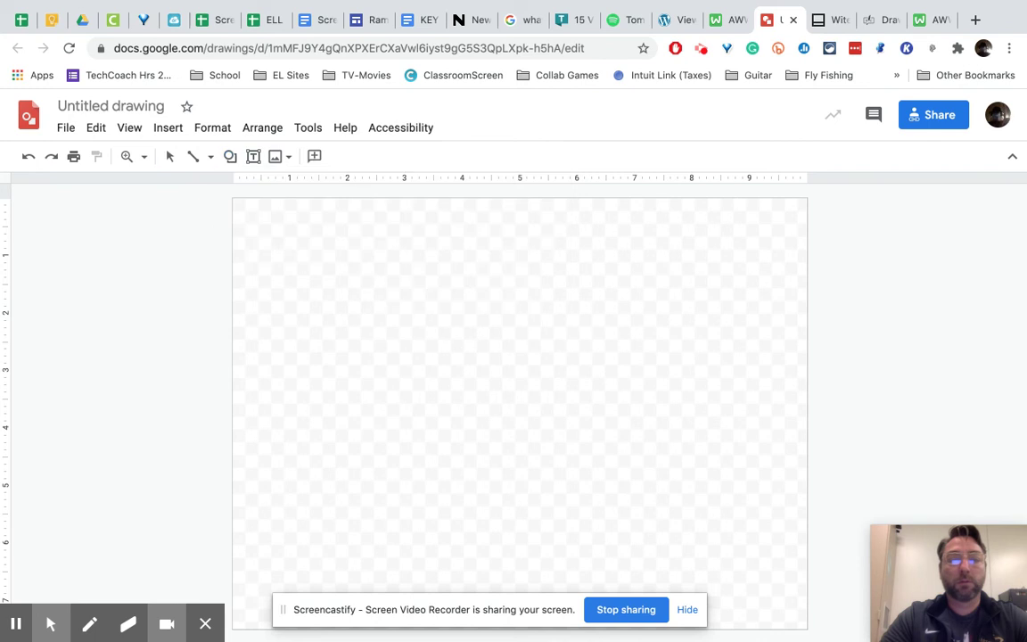
drag(442, 348, 807, 628)
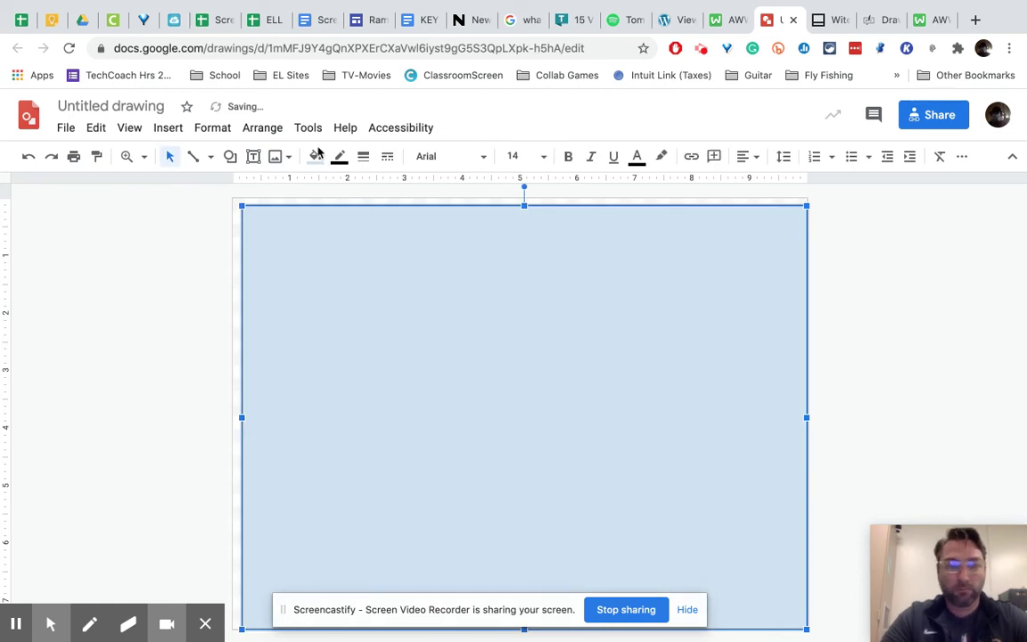
- Set the rectangle's fill colour to white
right_click(574, 230)
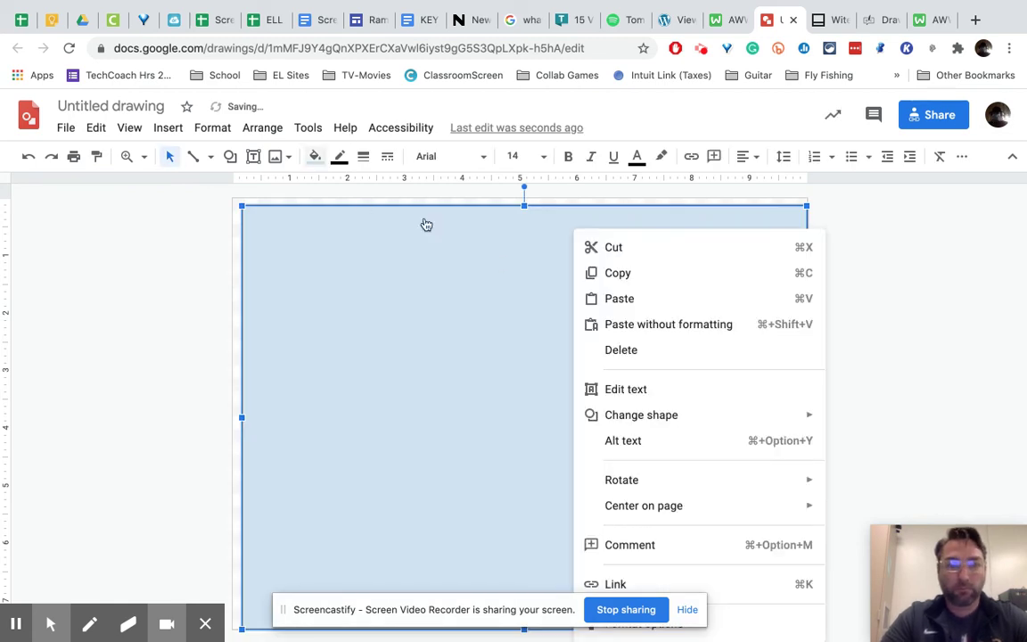
click(317, 157)
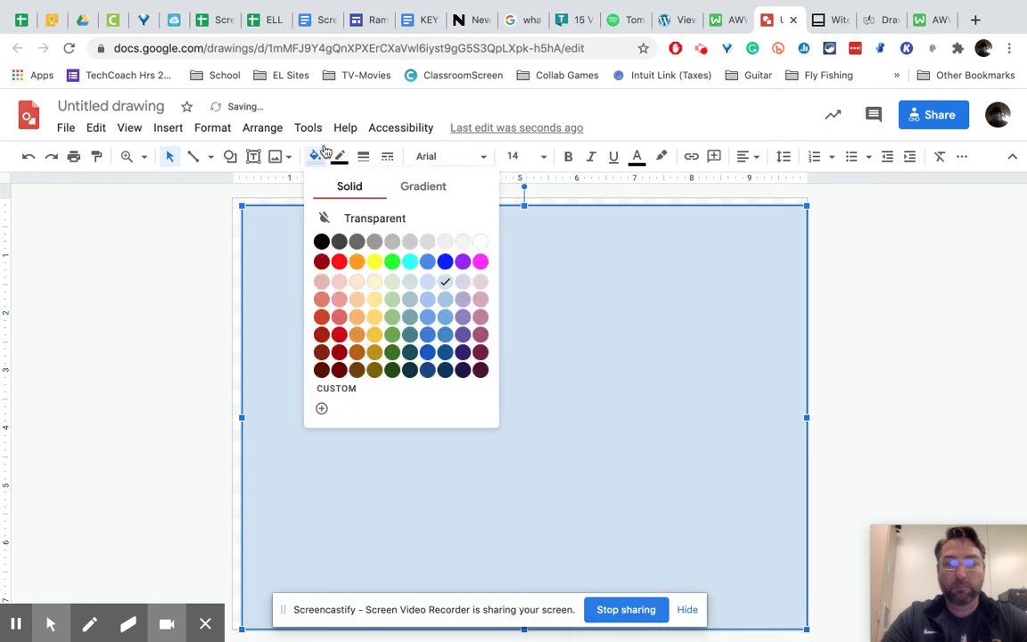
click(317, 157)
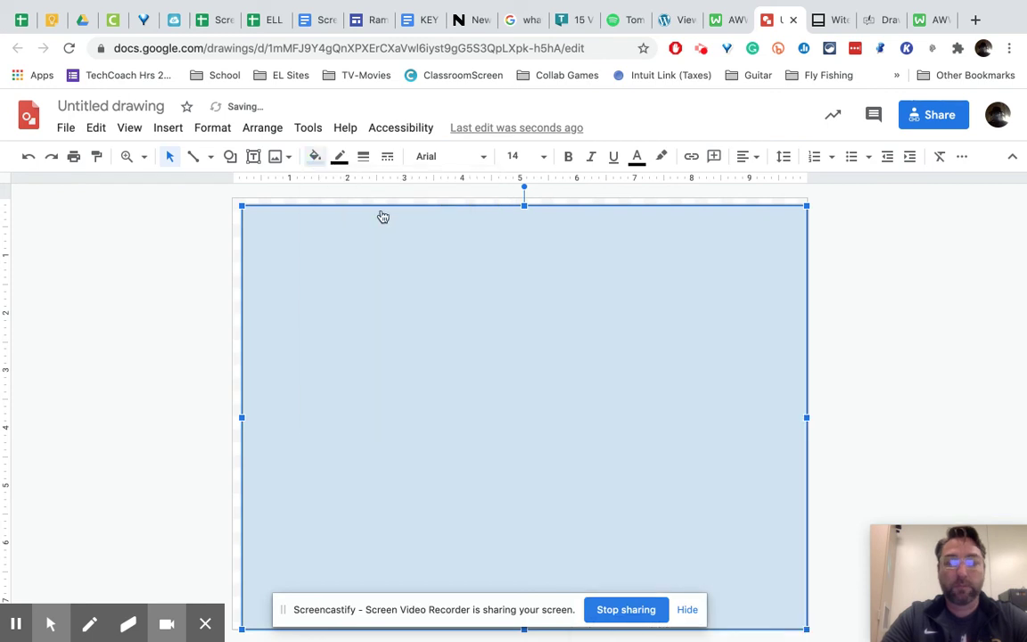
click(316, 157)
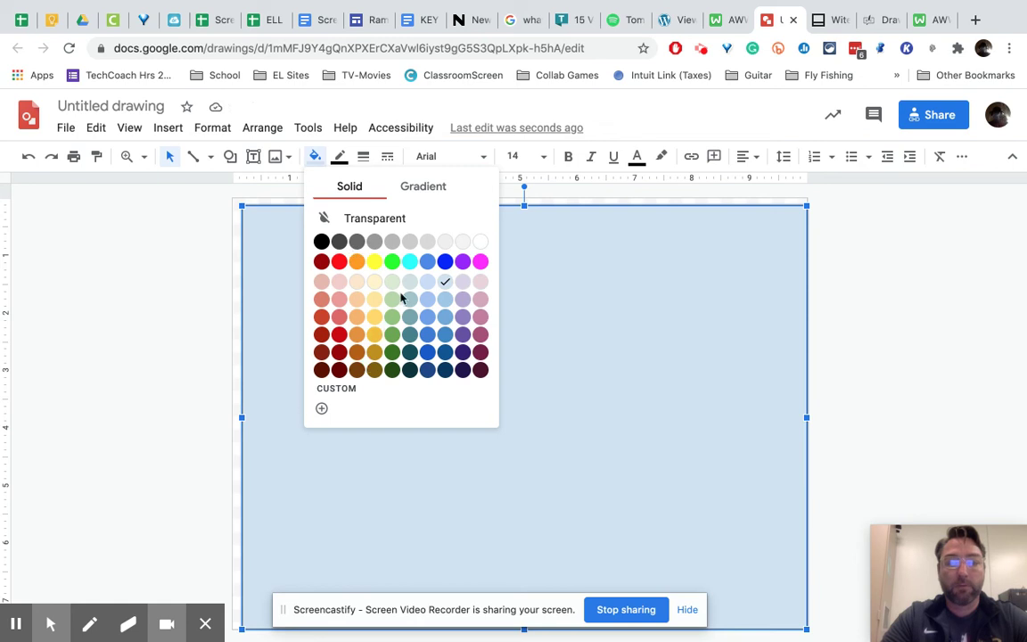
click(481, 241)
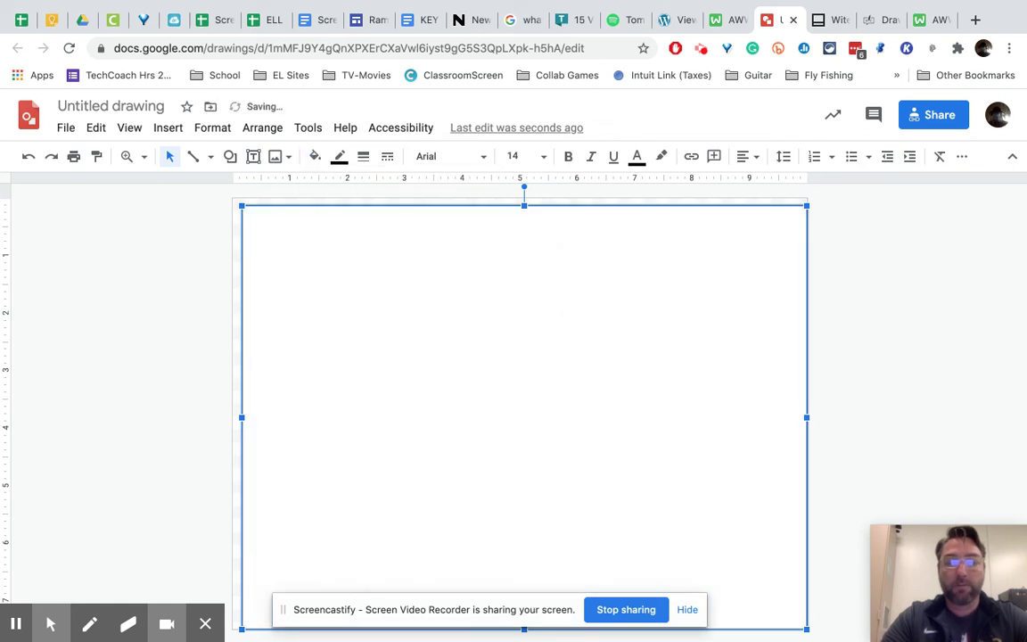
- Scribble two freehand strokes up top, then type 'This is where i write.' in the rectangle
click(212, 156)
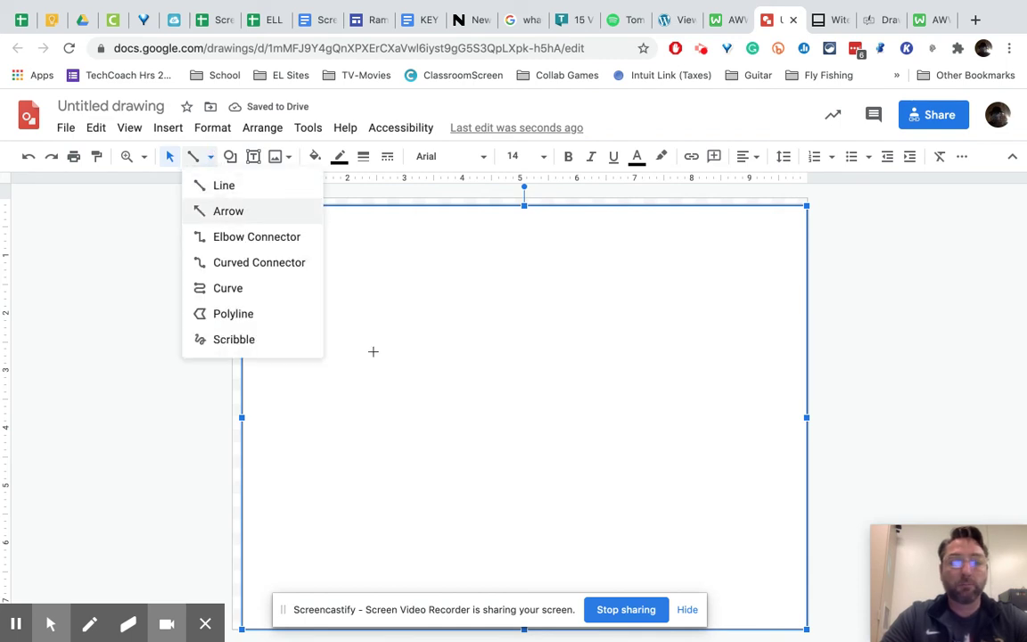
click(234, 339)
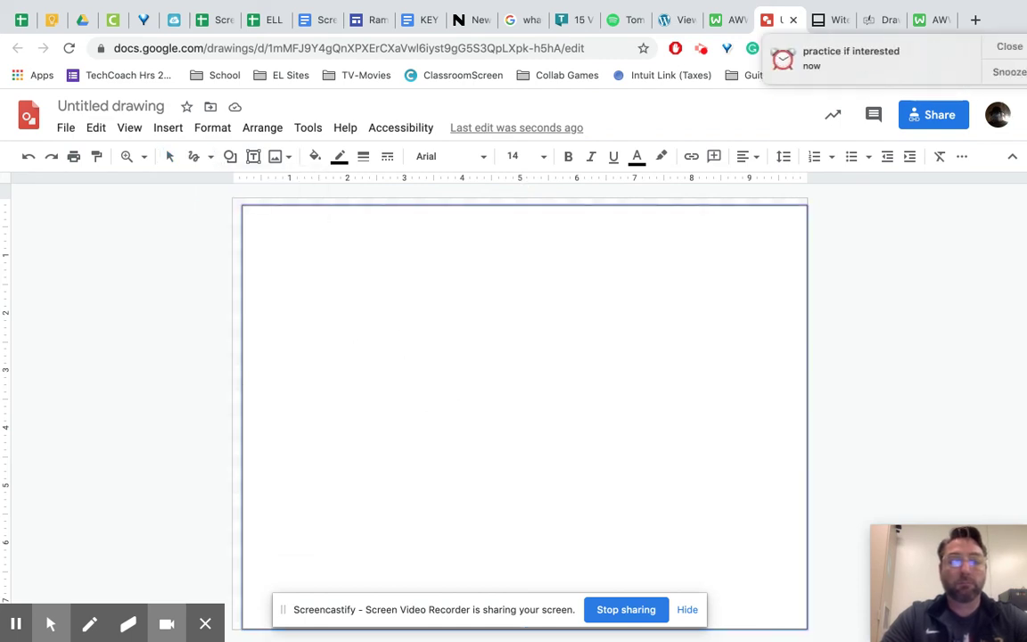
drag(510, 349, 410, 331)
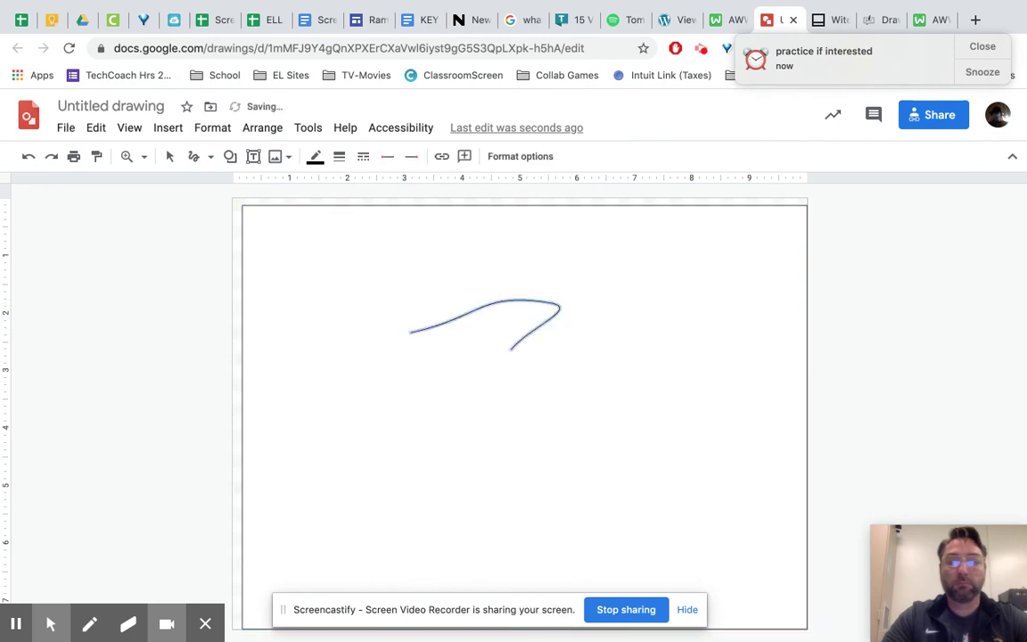
click(983, 47)
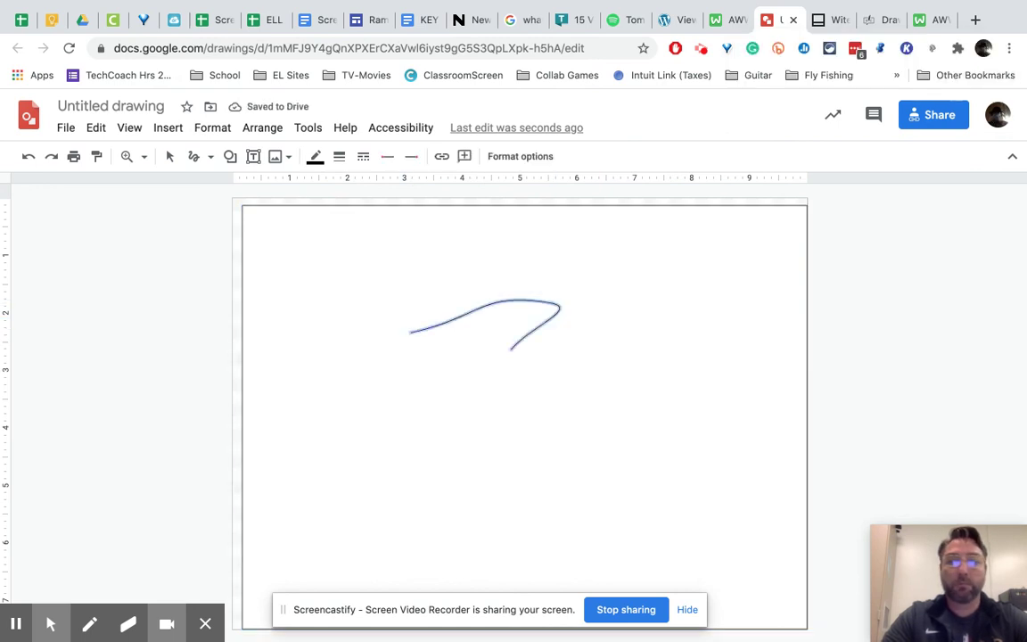
mouse_move(429, 235)
mouse_down()
mouse_move(401, 273)
mouse_move(364, 280)
mouse_move(425, 293)
mouse_move(362, 335)
mouse_up()
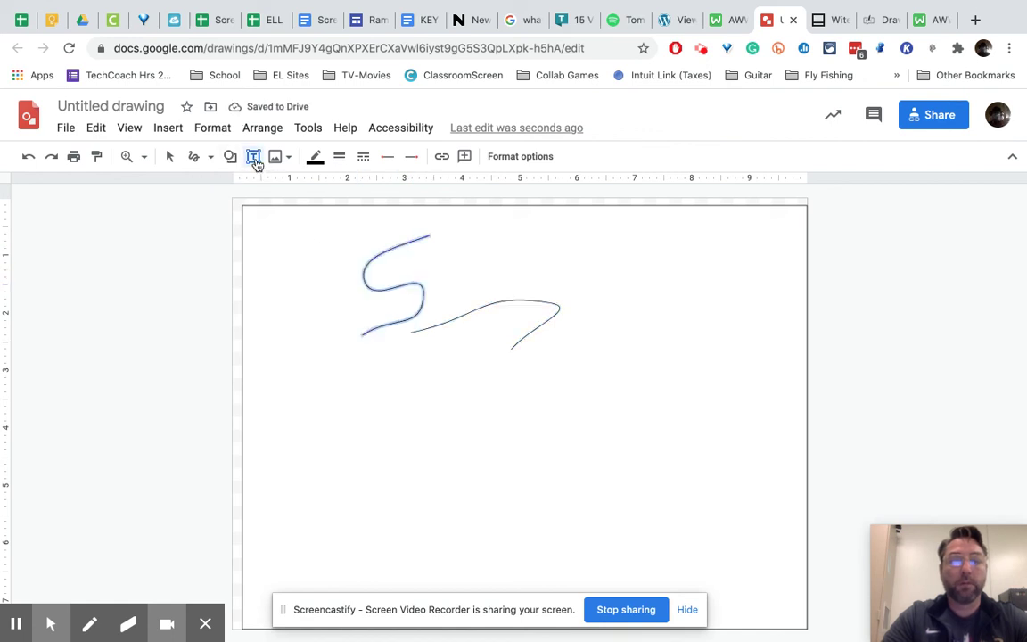
click(311, 438)
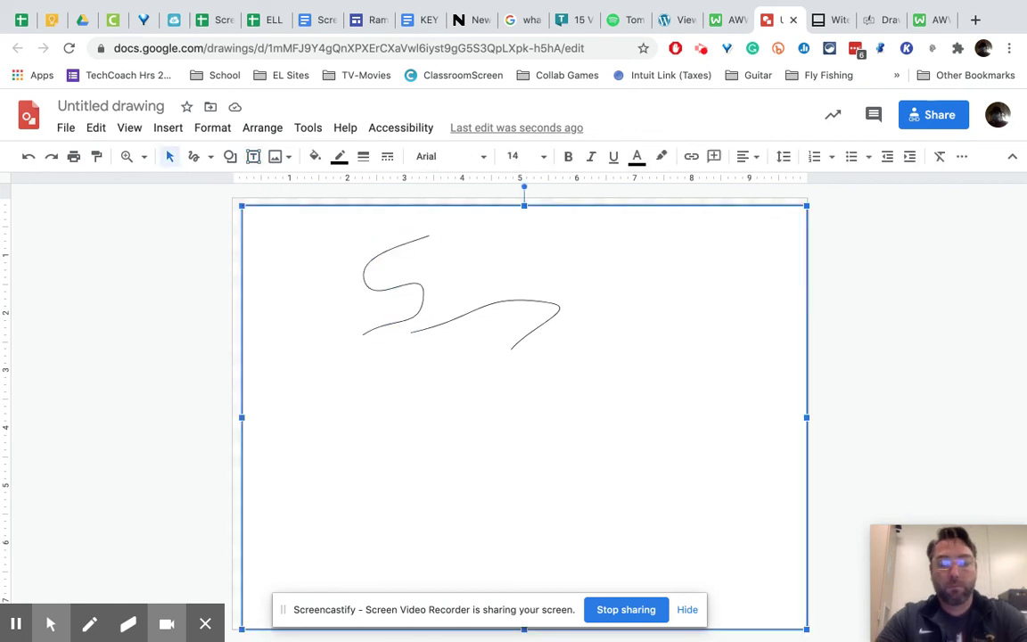
text(This)
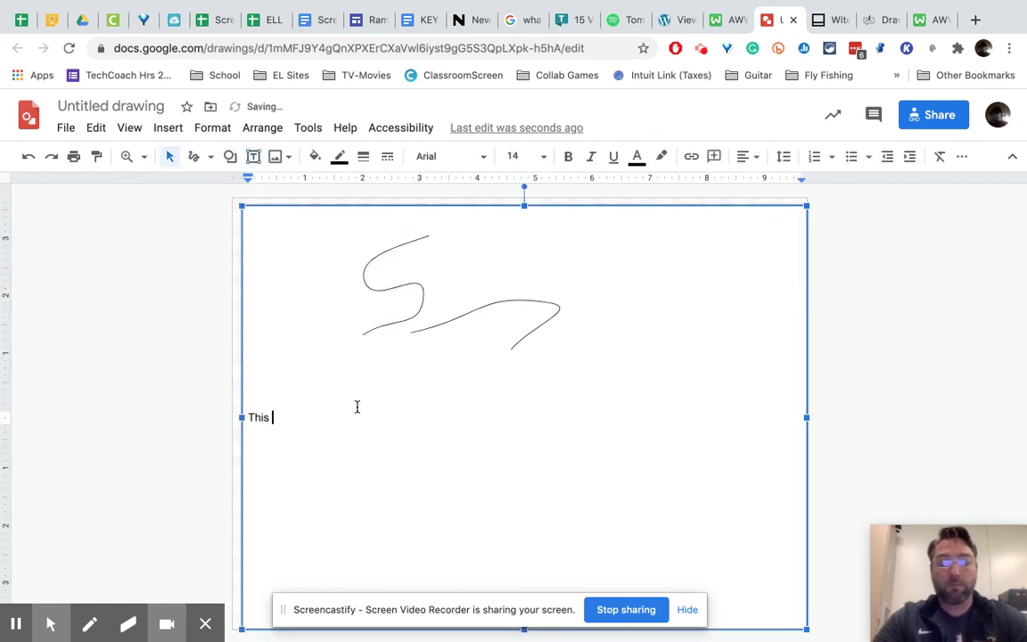
text( is )
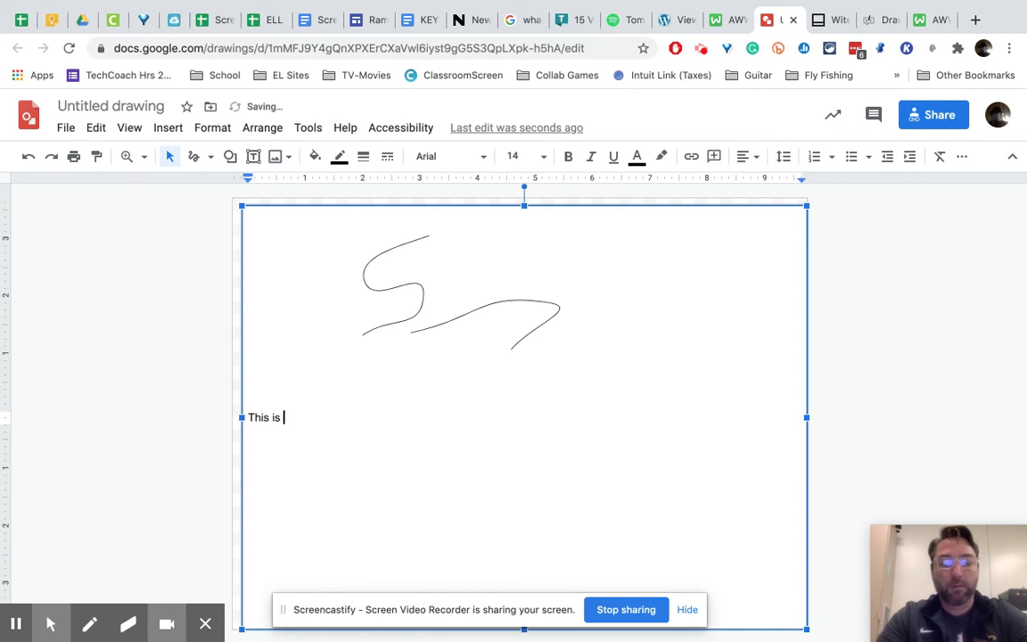
text(where i write.)
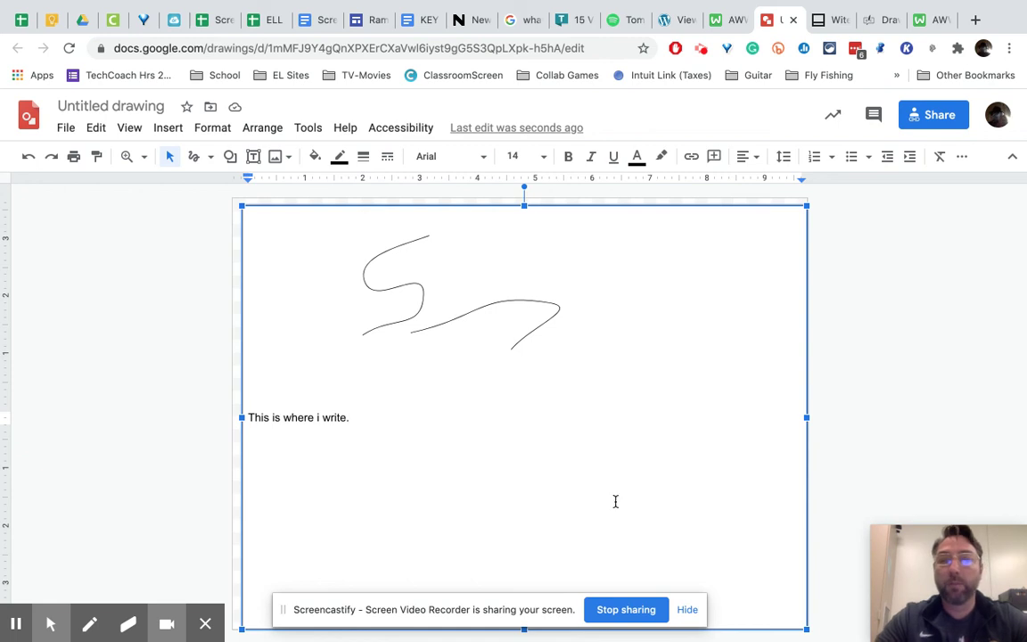
click(929, 119)
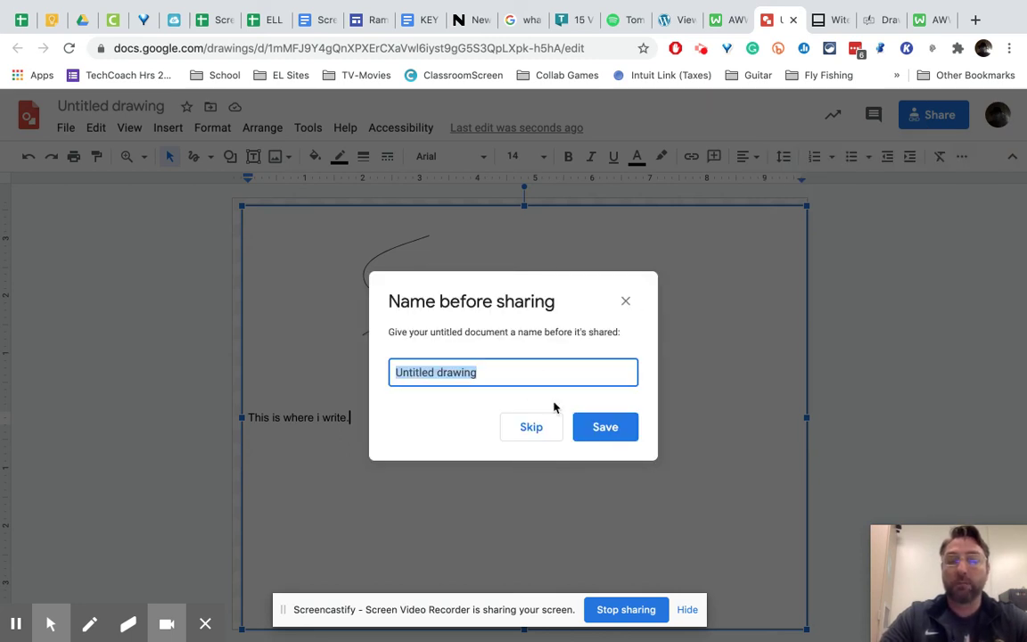
click(539, 435)
click(532, 427)
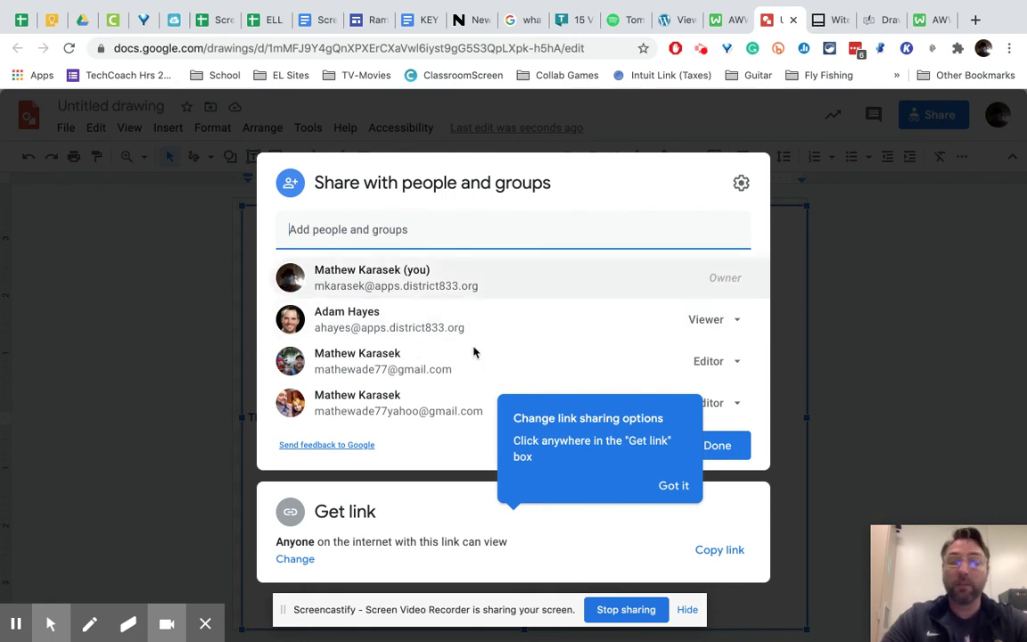
mouse_move(357, 356)
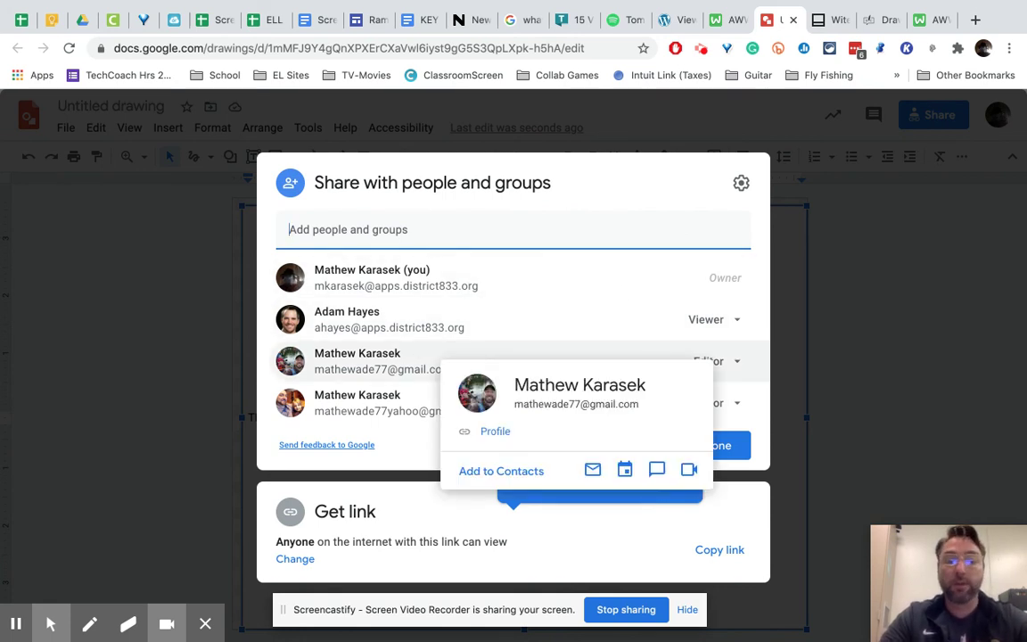
mouse_move(619, 291)
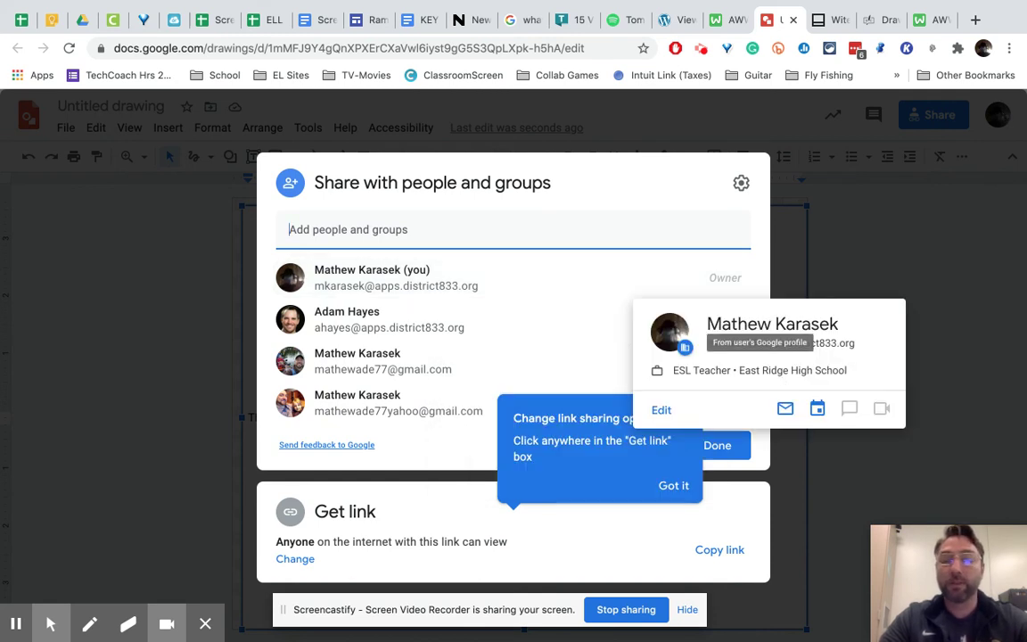
click(736, 447)
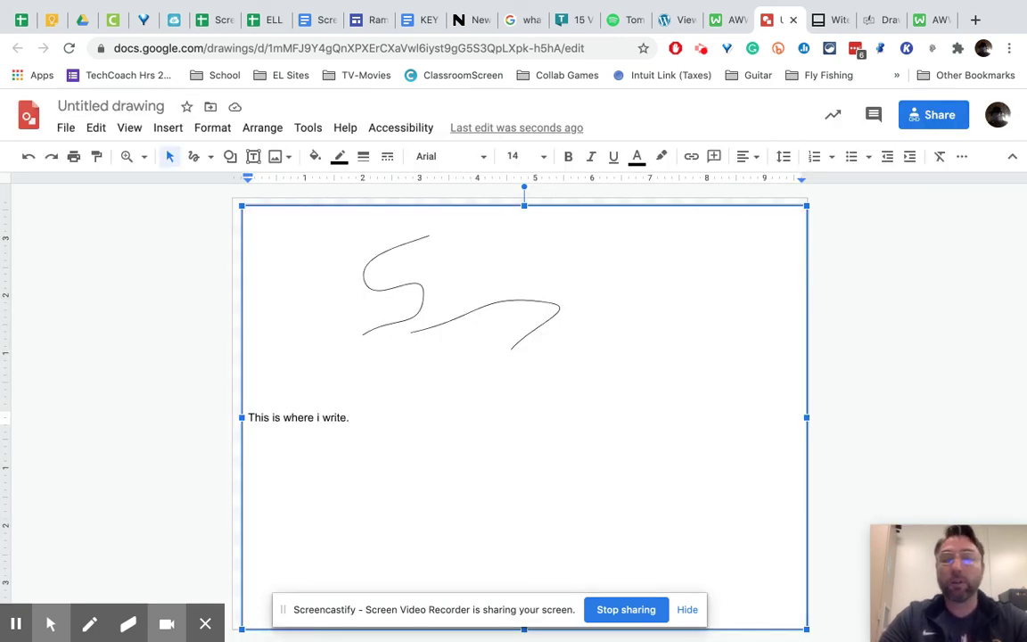
- Switch back to the AWW App browser tab
click(927, 20)
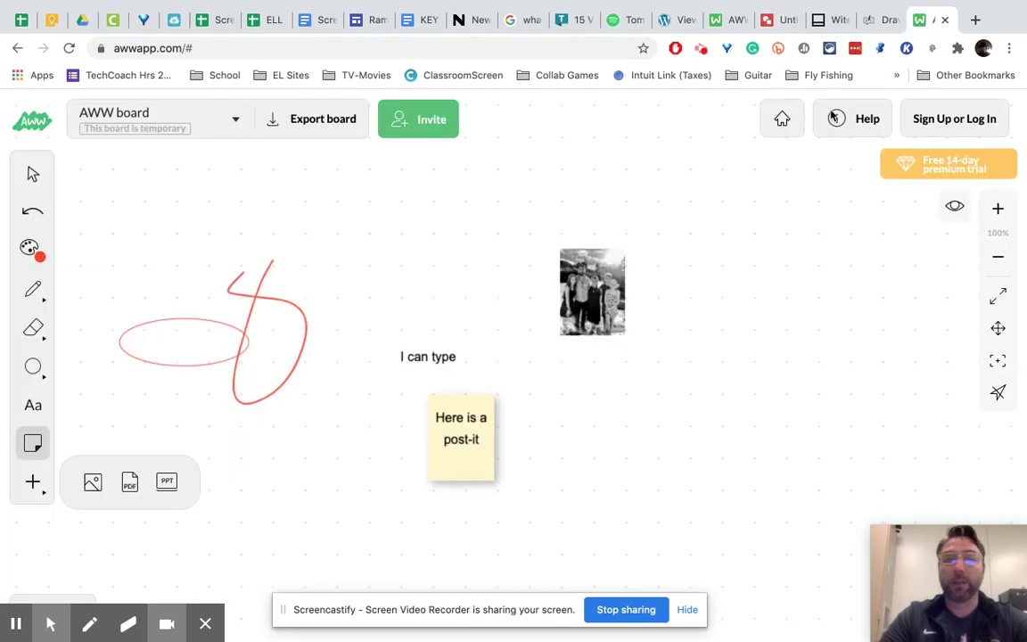